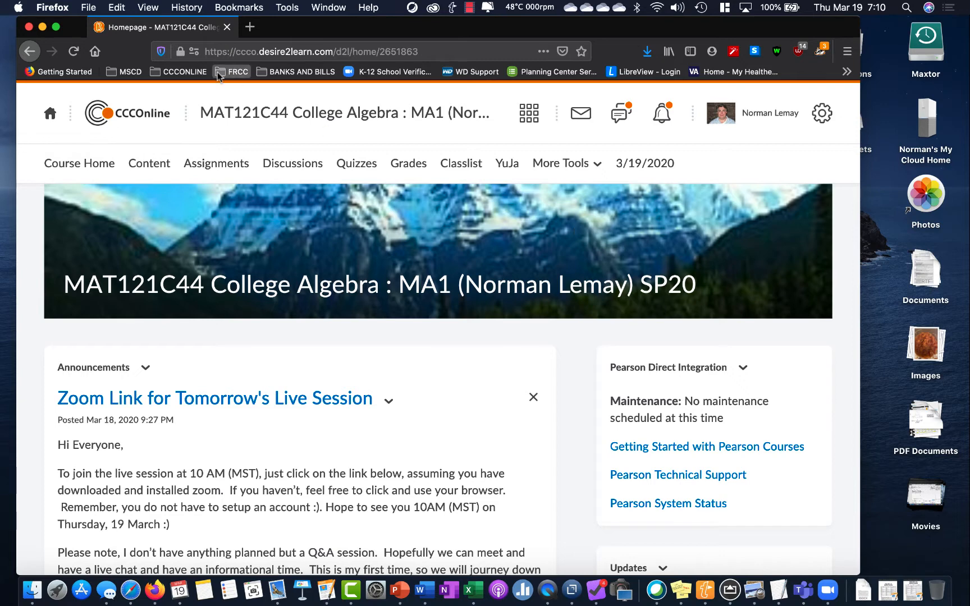
# Open the Desmos website in a new browser tab and launch its graphing calculator
pyautogui.click(249, 27)
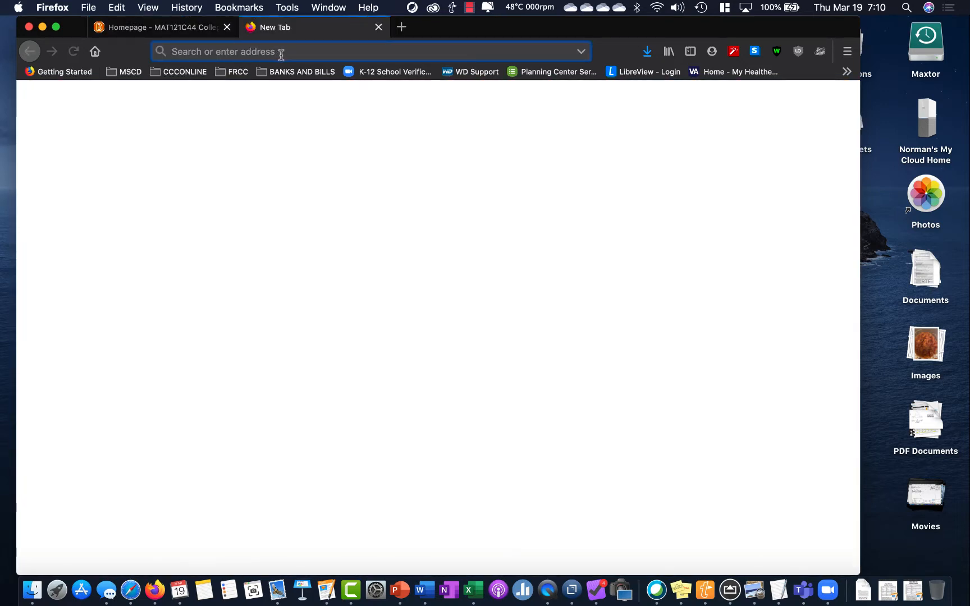
pyautogui.write('desmos.com/')
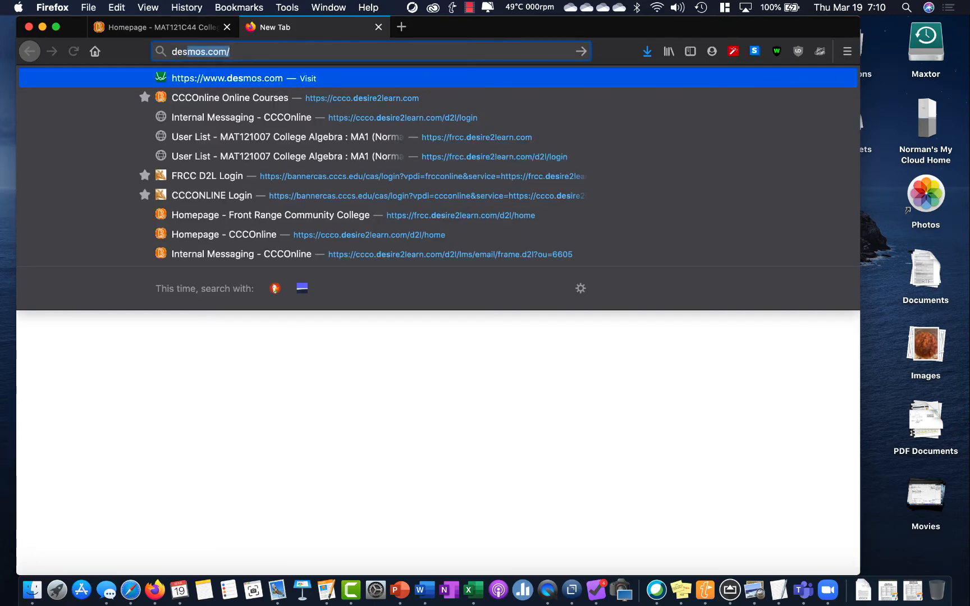
pyautogui.press('Return')
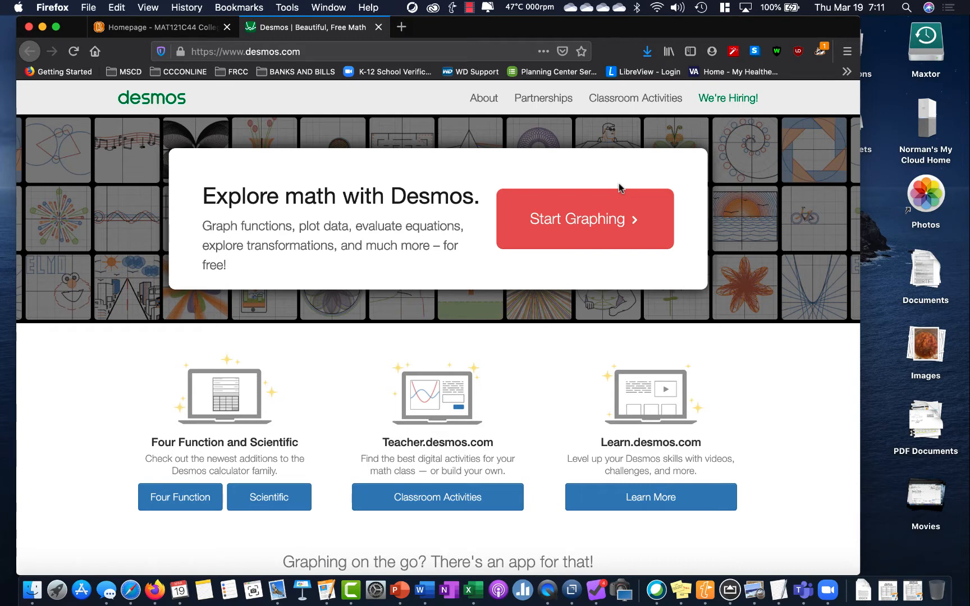
pyautogui.click(562, 227)
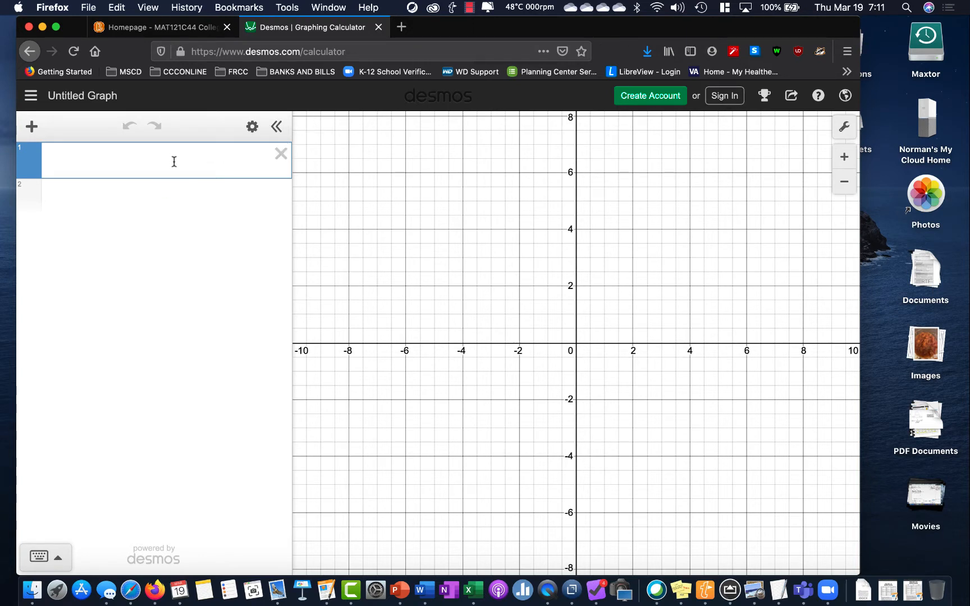
# Graph the expression x^3 - 2x^2 + 2 and add blank expression rows below it, up to row 4
pyautogui.write('x^')
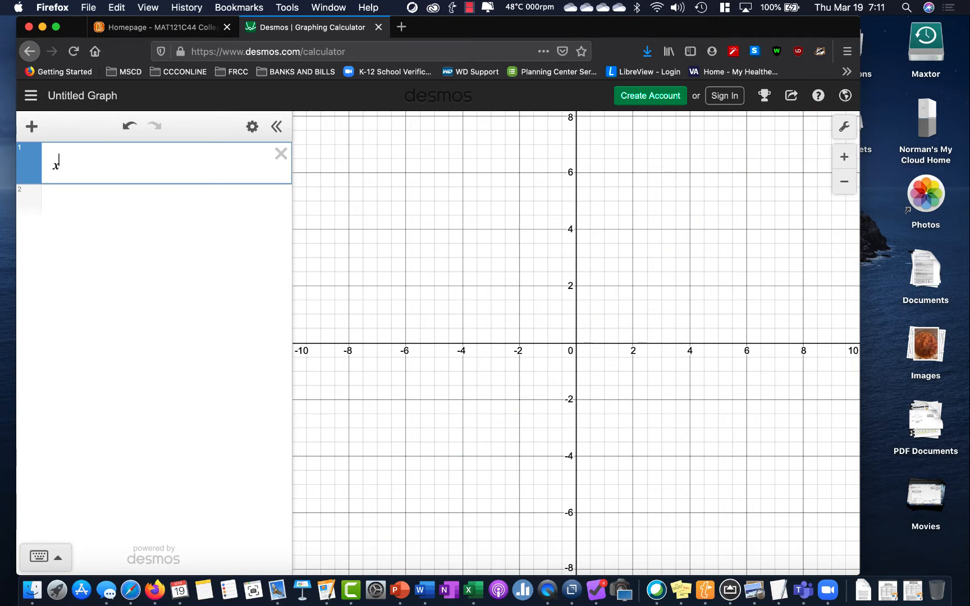
pyautogui.write('3')
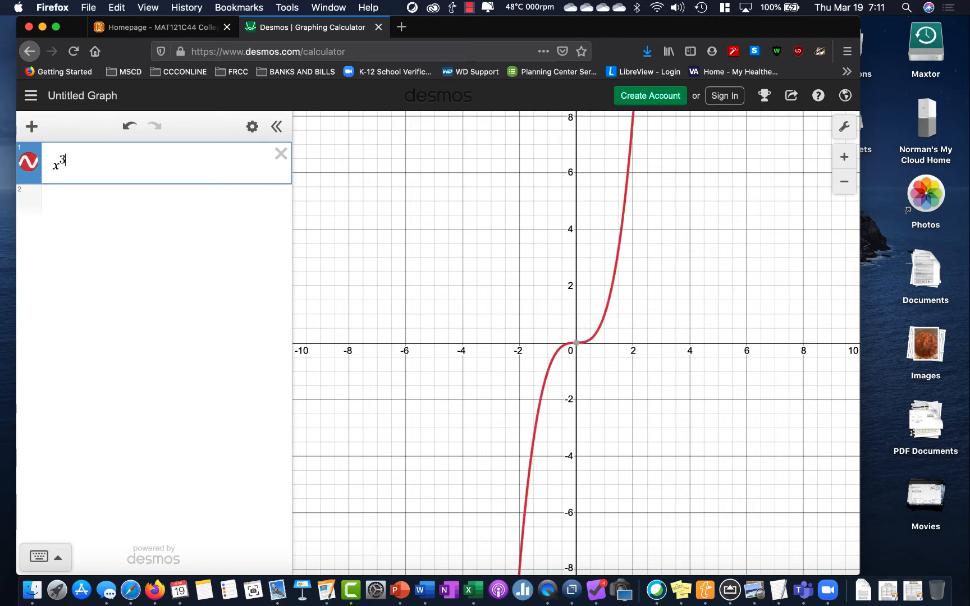
pyautogui.press('Right')
pyautogui.write('-2x^')
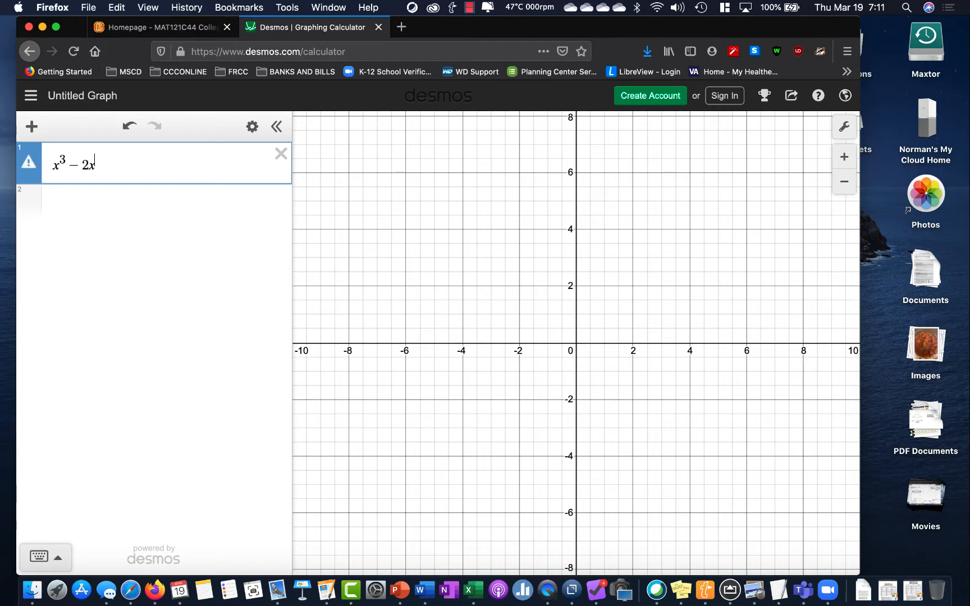
pyautogui.write('2')
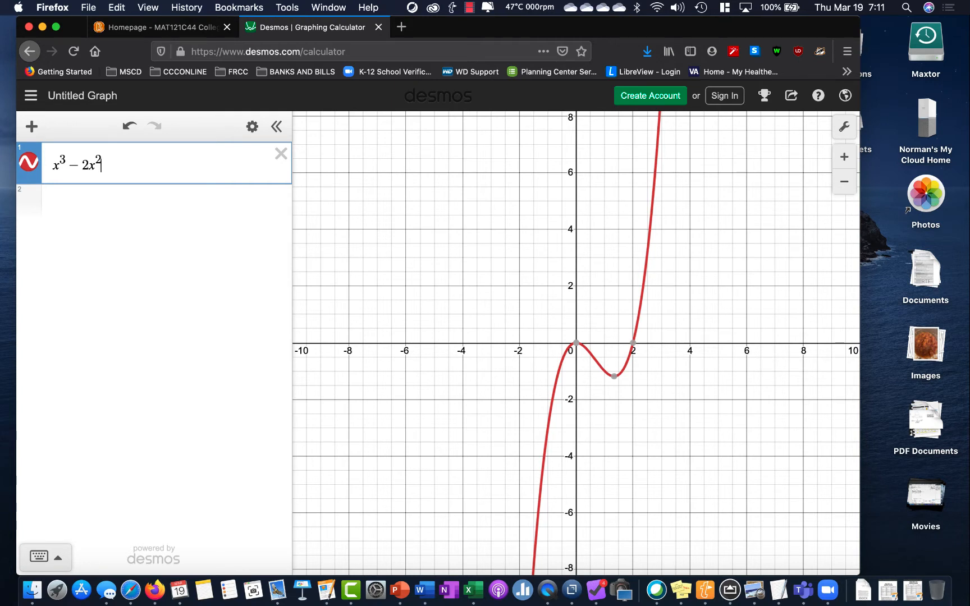
pyautogui.write('+2')
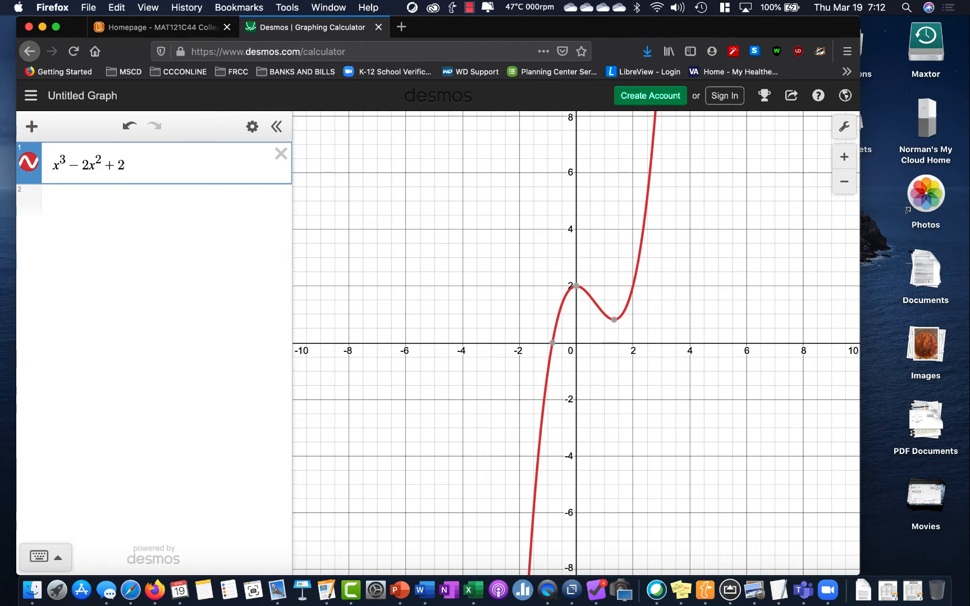
pyautogui.press('Return')
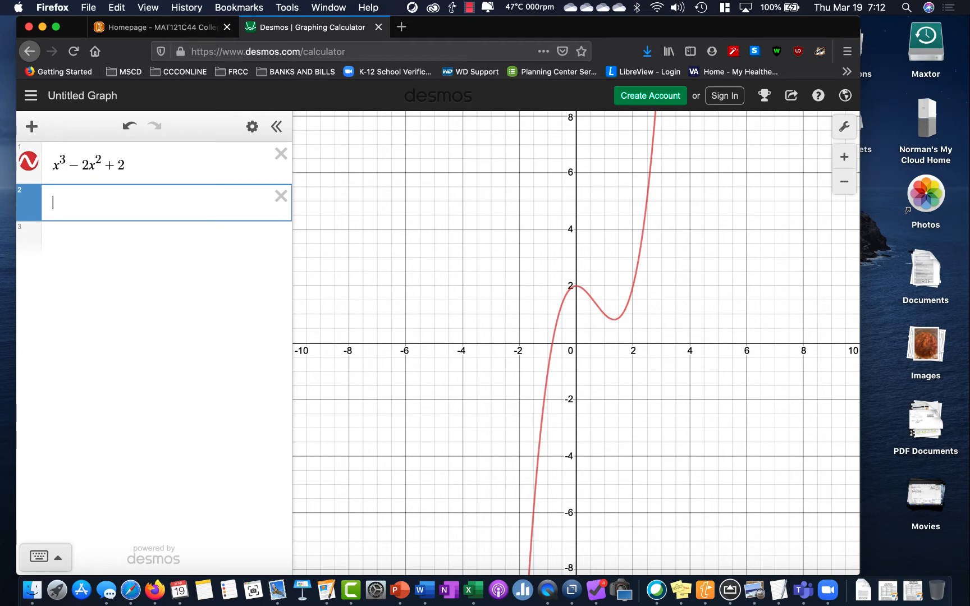
pyautogui.press('Return')
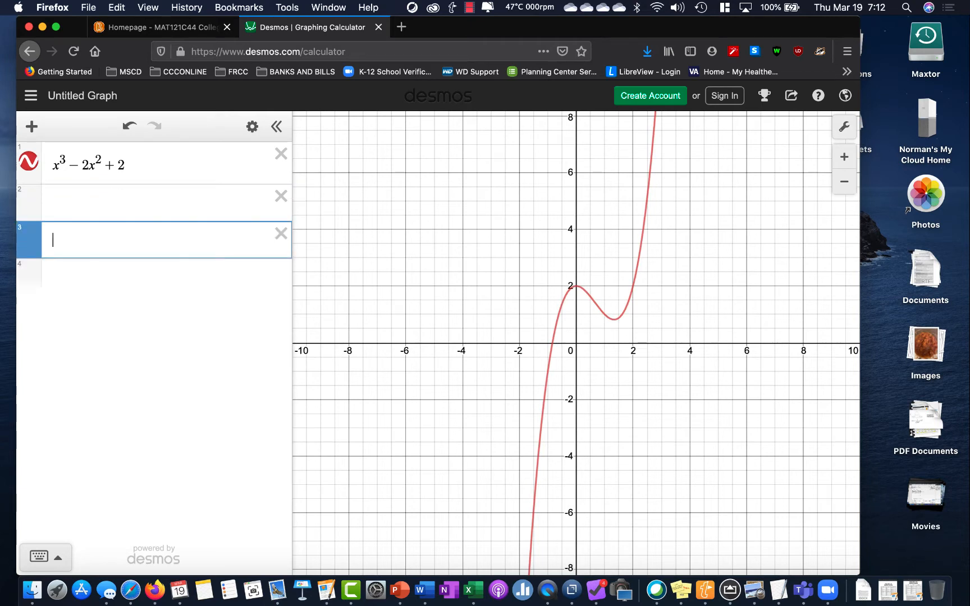
pyautogui.press('Return')
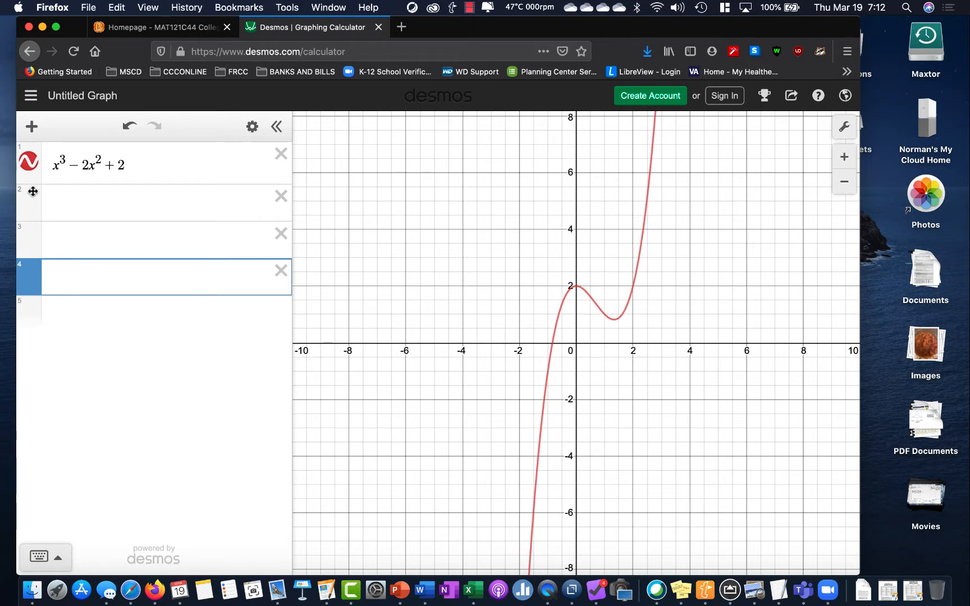
# Hide and reshow the cubic curve, and try green, orange, purple and black as its color before restoring red
pyautogui.click(30, 165)
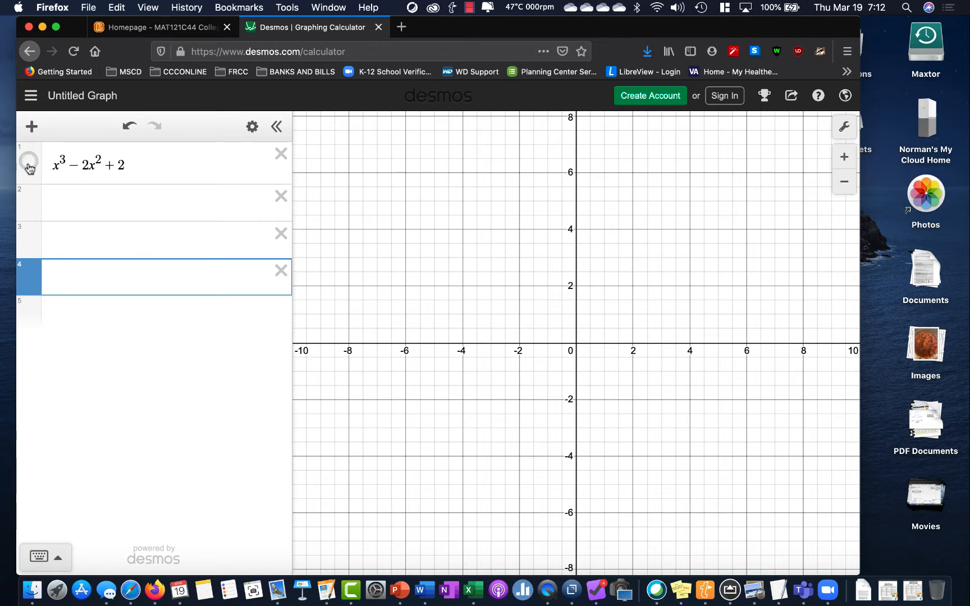
pyautogui.click(29, 165)
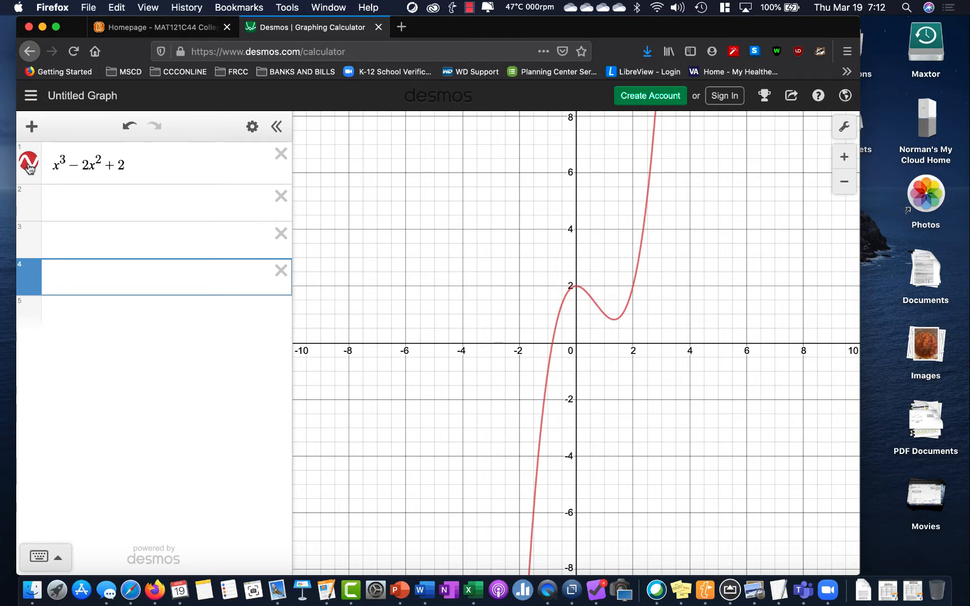
pyautogui.click(29, 165)
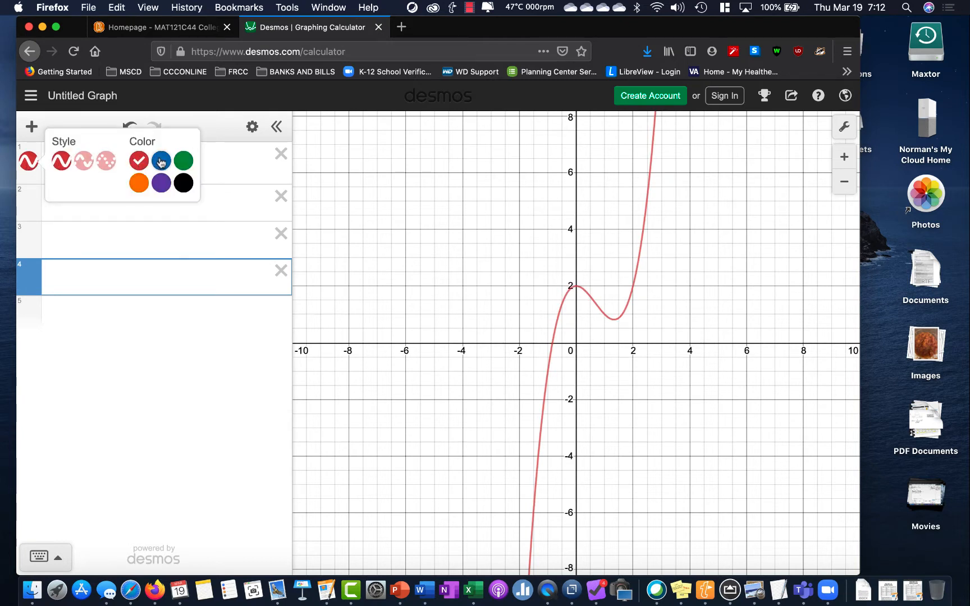
pyautogui.click(184, 163)
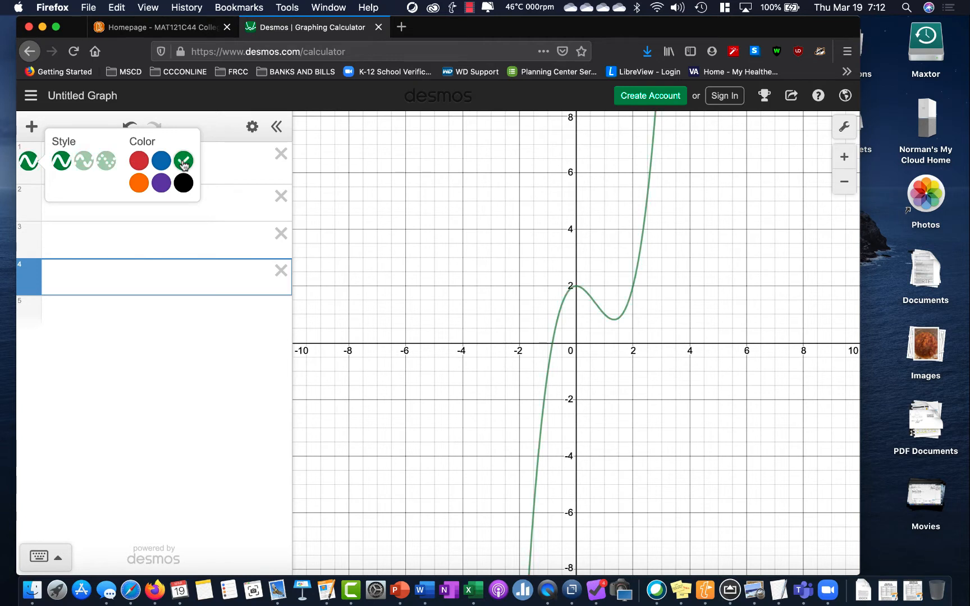
pyautogui.click(139, 182)
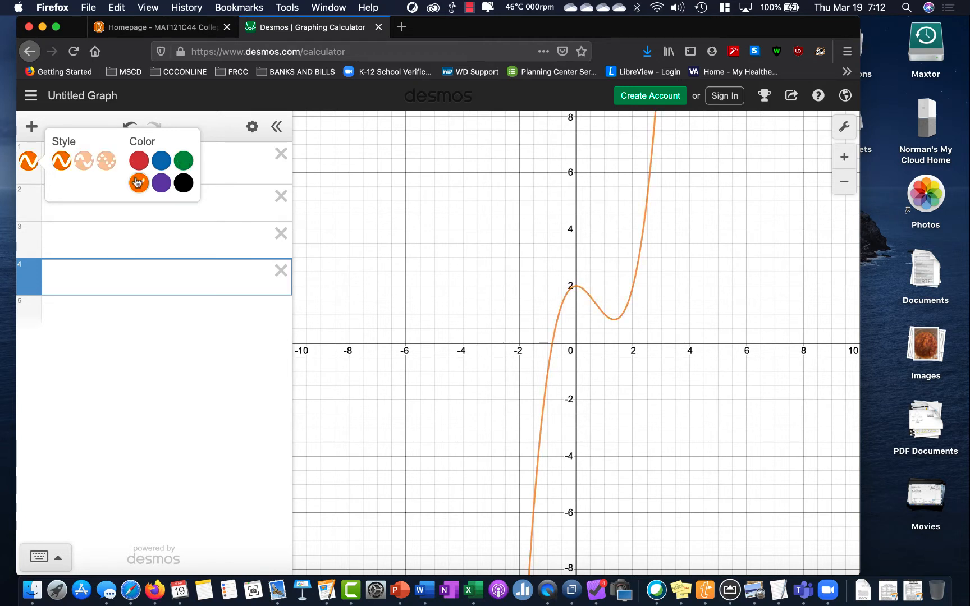
pyautogui.click(162, 183)
pyautogui.click(139, 161)
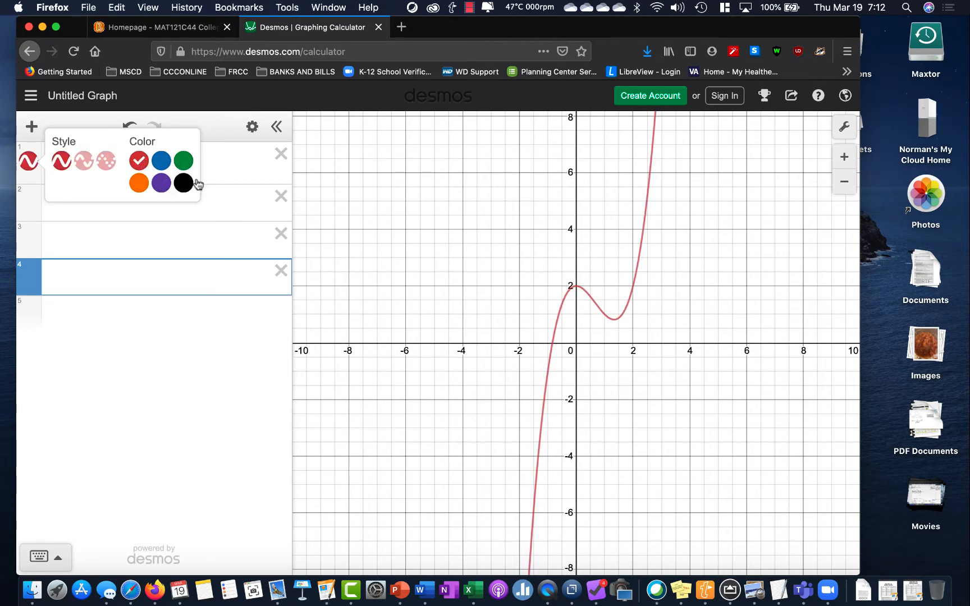
pyautogui.click(184, 184)
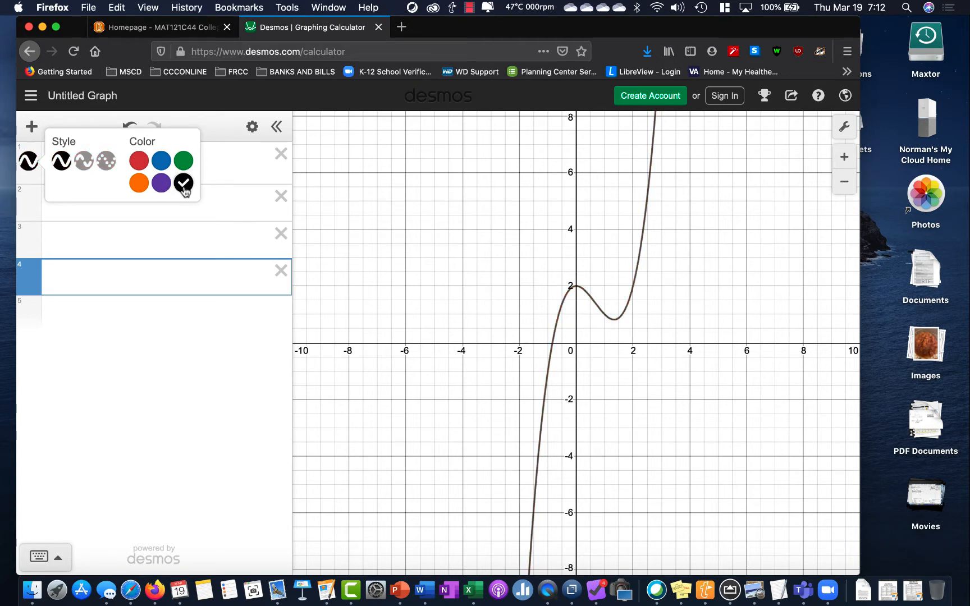
pyautogui.click(138, 161)
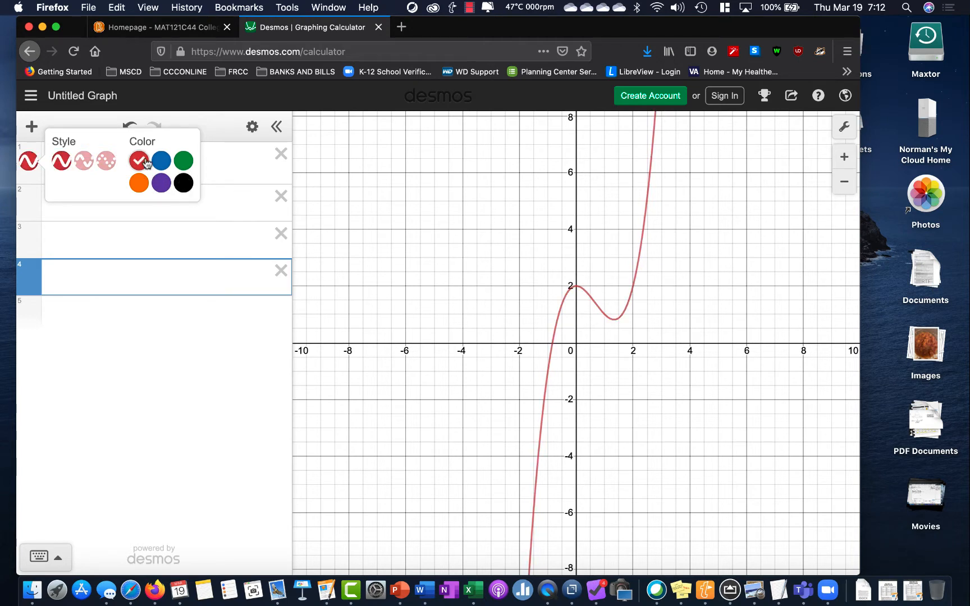
# Try the dashed and dotted line styles on the cubic curve, and return it to a solid line
pyautogui.click(94, 163)
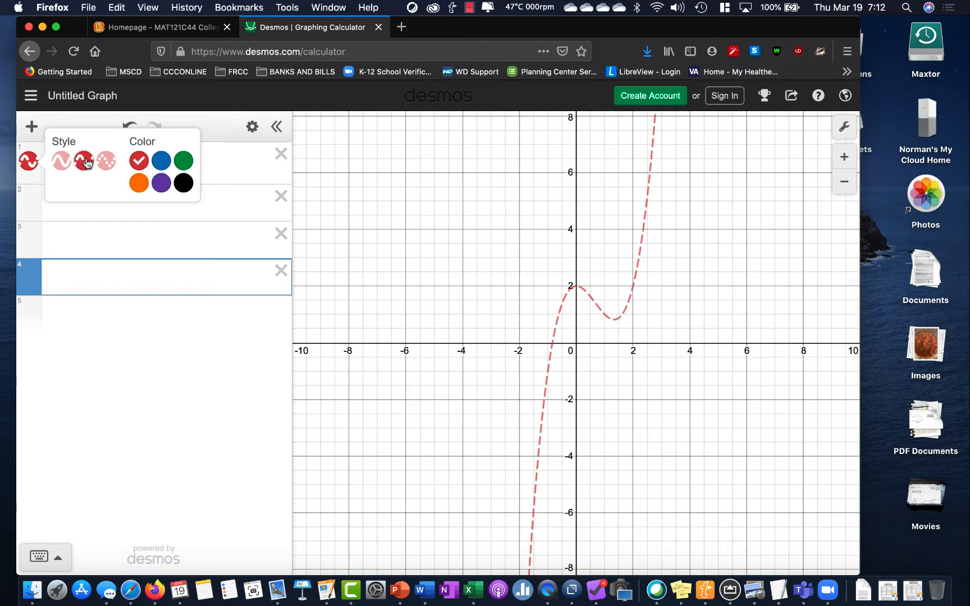
pyautogui.click(103, 162)
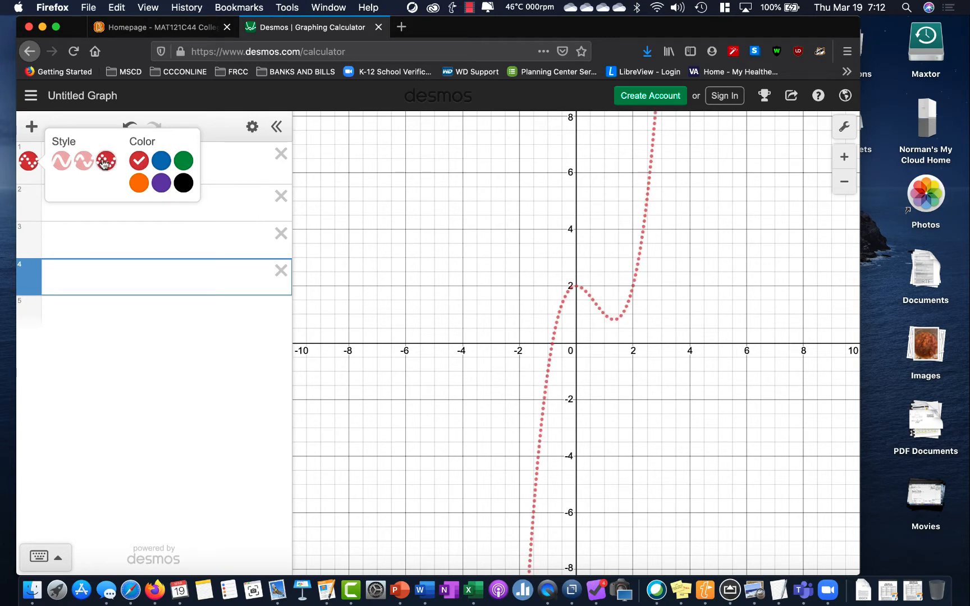
pyautogui.click(60, 163)
pyautogui.click(134, 387)
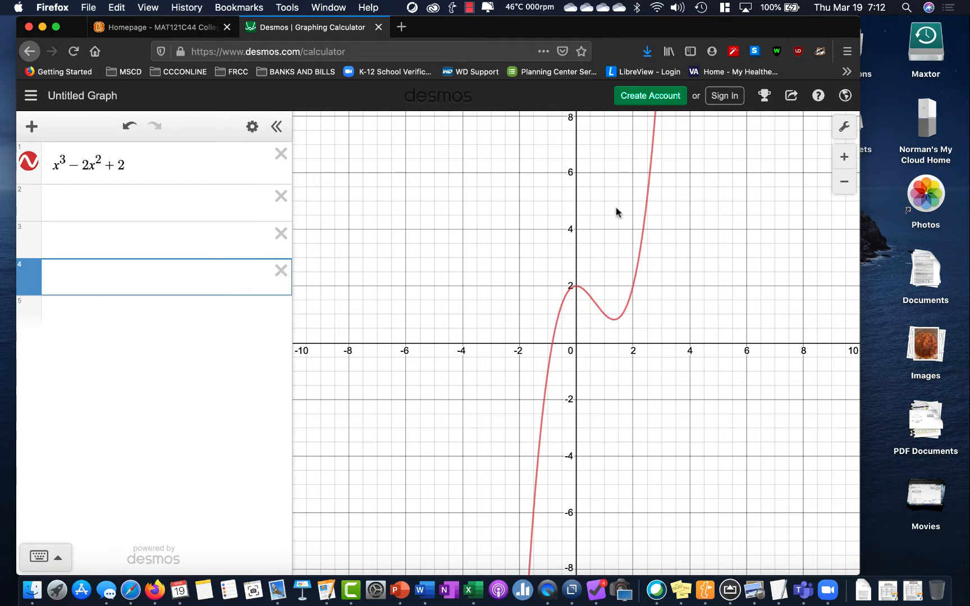
# Switch the display of the x-axis and the y-axis off and back on in the graph settings
pyautogui.click(842, 129)
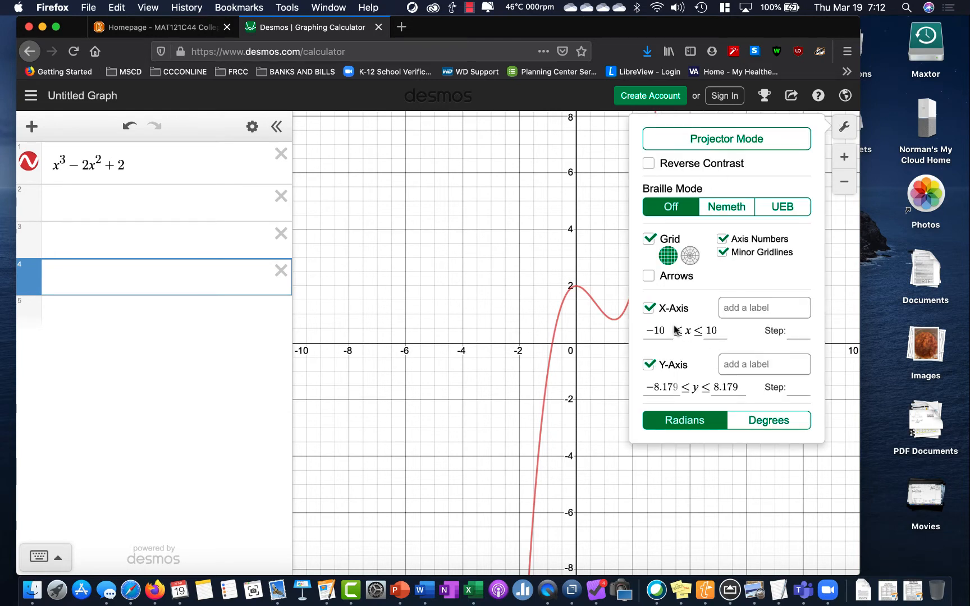
pyautogui.click(648, 308)
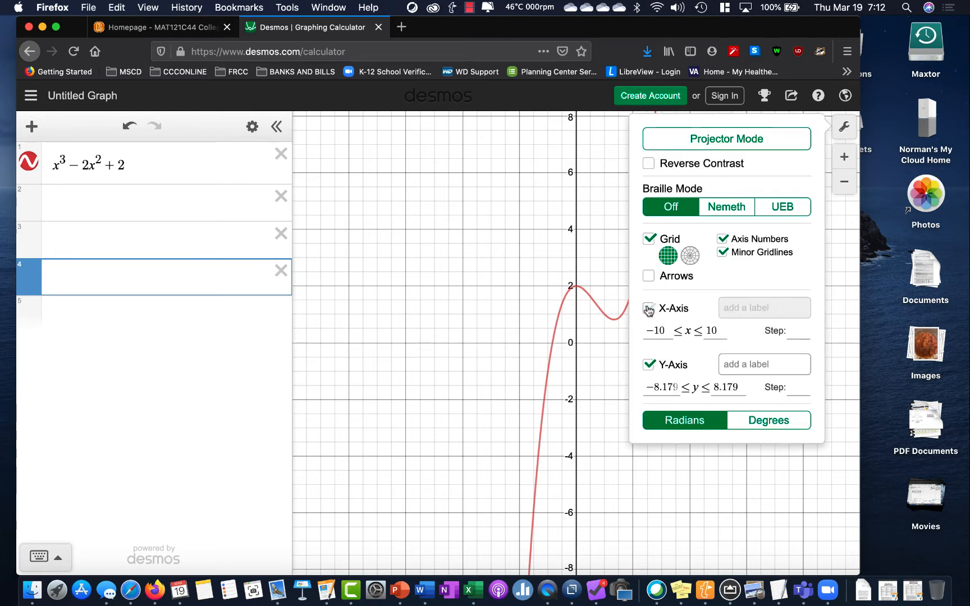
pyautogui.click(649, 308)
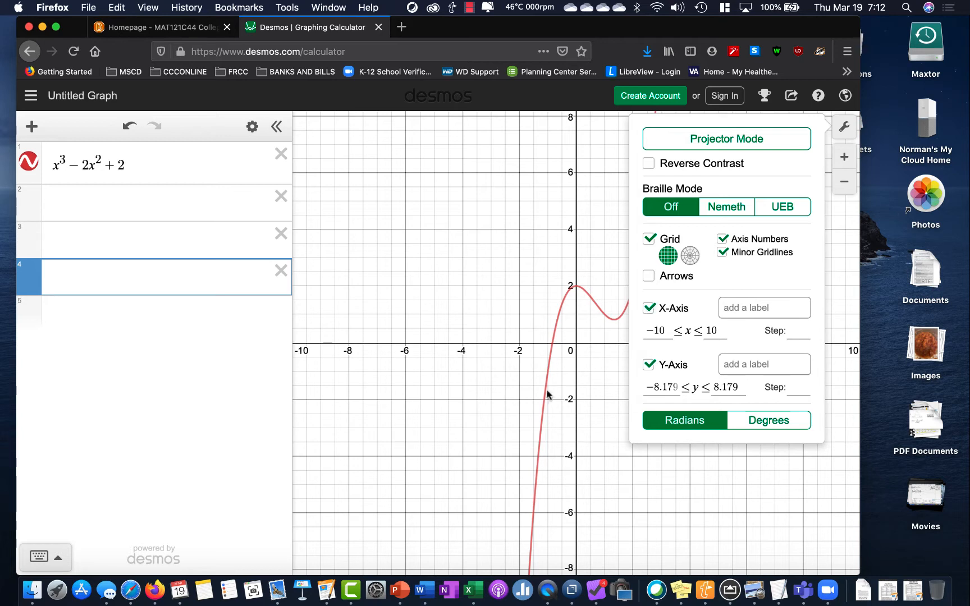
pyautogui.click(649, 365)
pyautogui.click(649, 366)
pyautogui.click(843, 129)
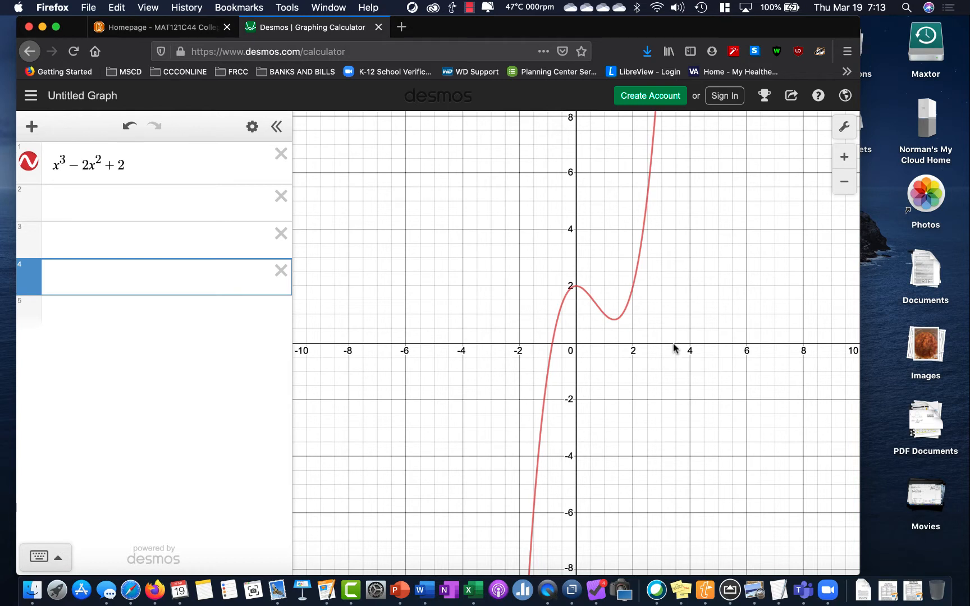
# Set the x-axis range from -2 to 3 with a step of 1 in the graph settings
pyautogui.click(845, 127)
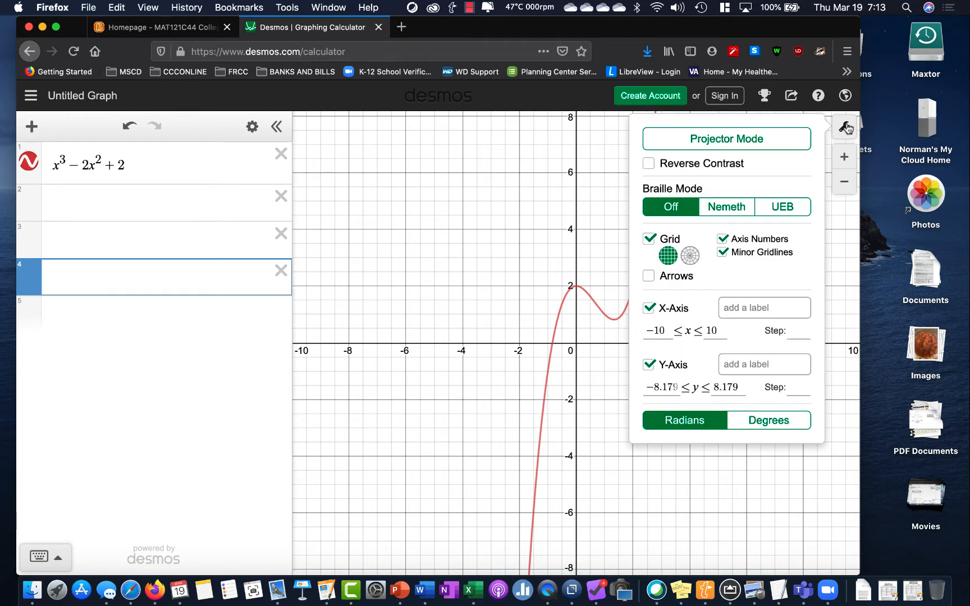
pyautogui.click(672, 329)
pyautogui.press('BackSpace')
pyautogui.press('BackSpace')
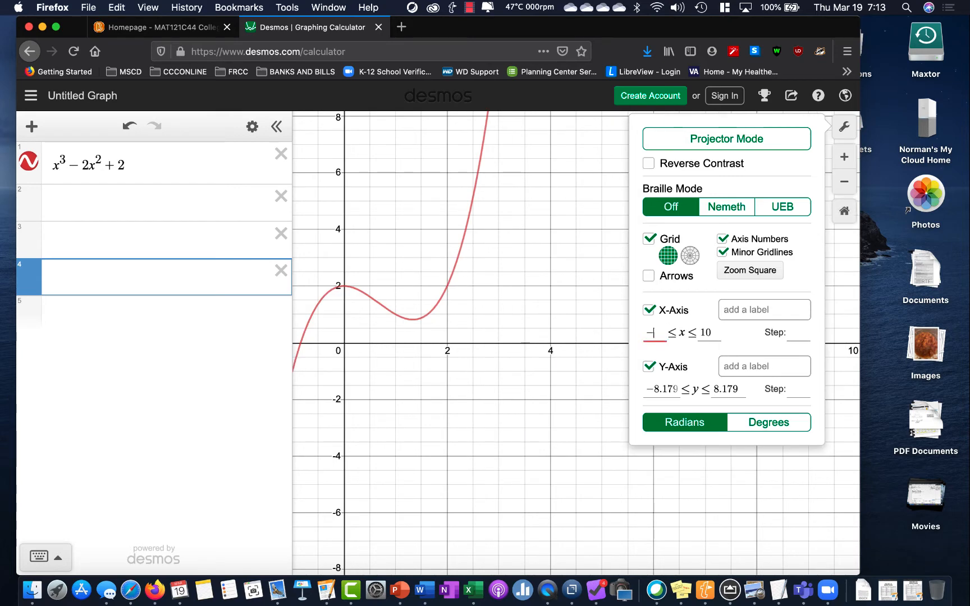
pyautogui.write('2')
pyautogui.press('Tab')
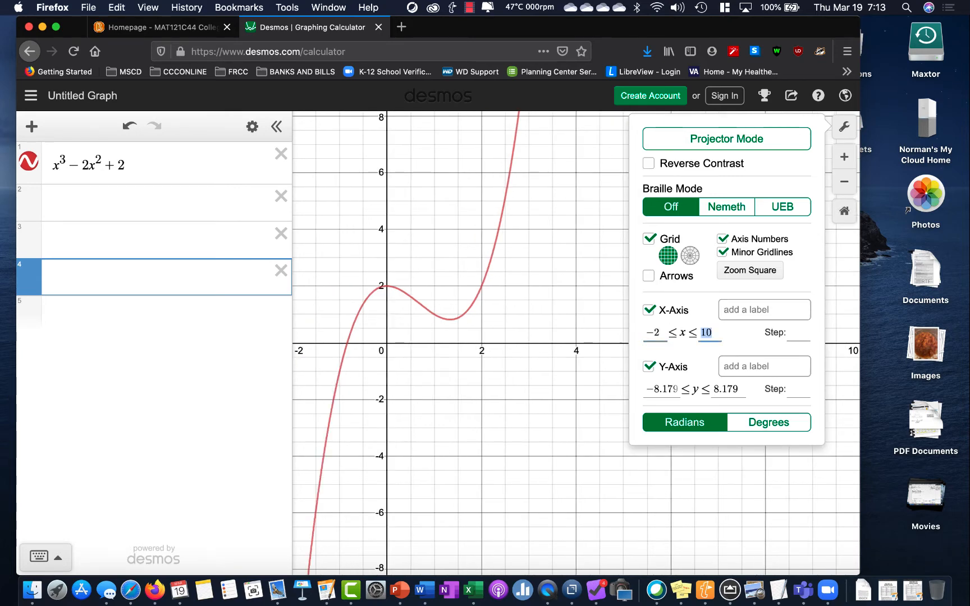
pyautogui.write('3')
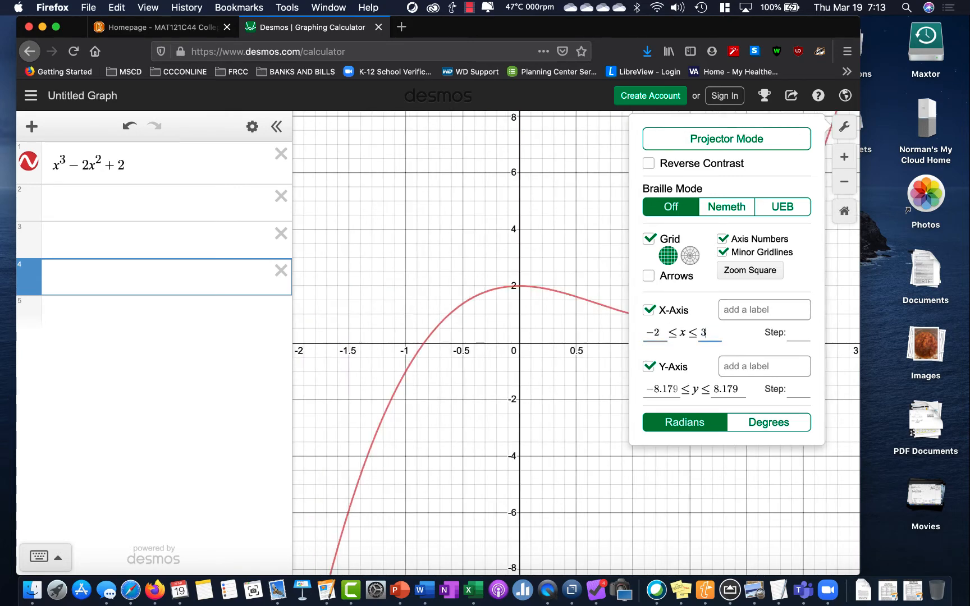
pyautogui.press('Tab')
pyautogui.write('1')
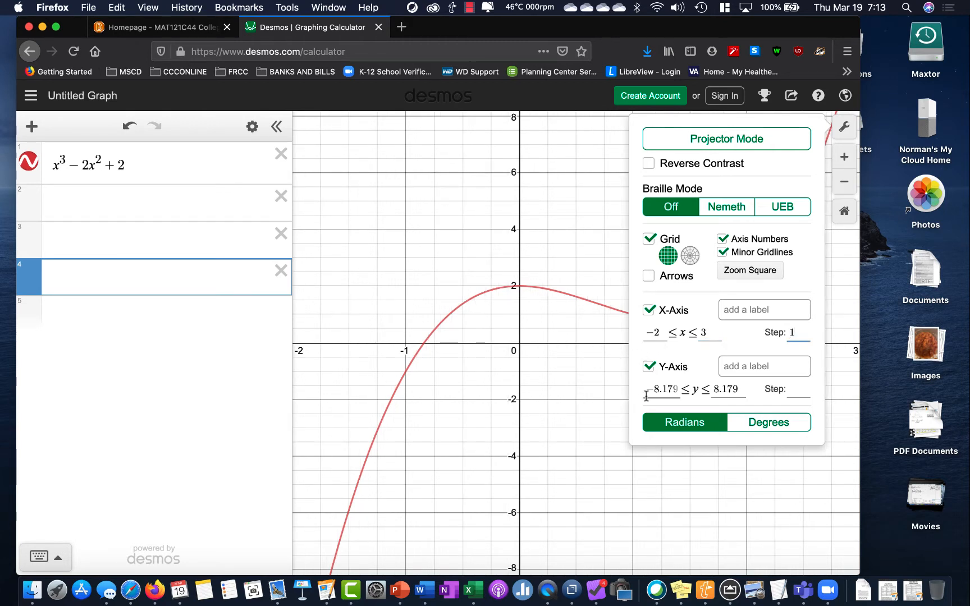
pyautogui.click(847, 128)
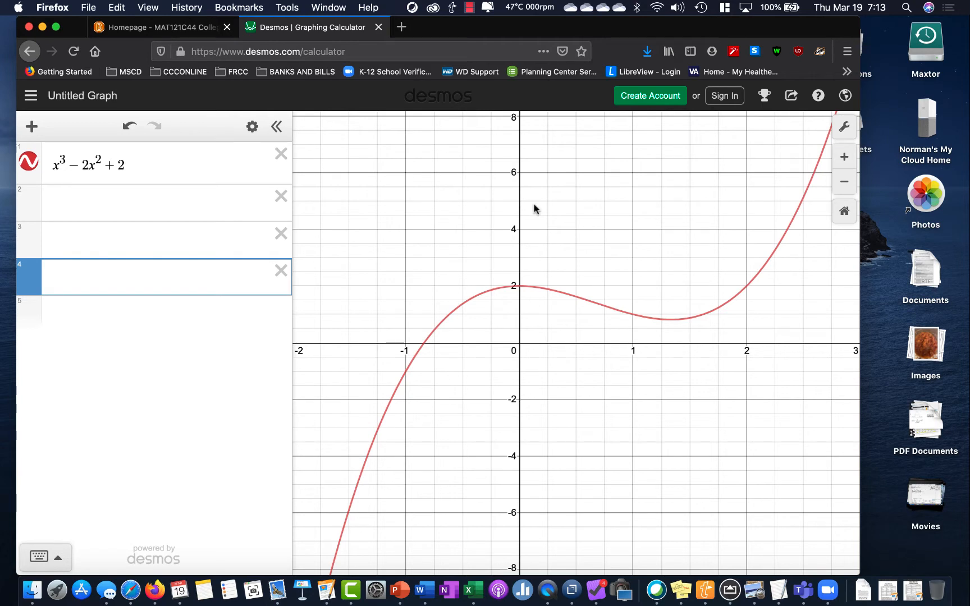
# Set the y-axis range from -2 to 4 with a step of 1 in the graph settings
pyautogui.click(843, 126)
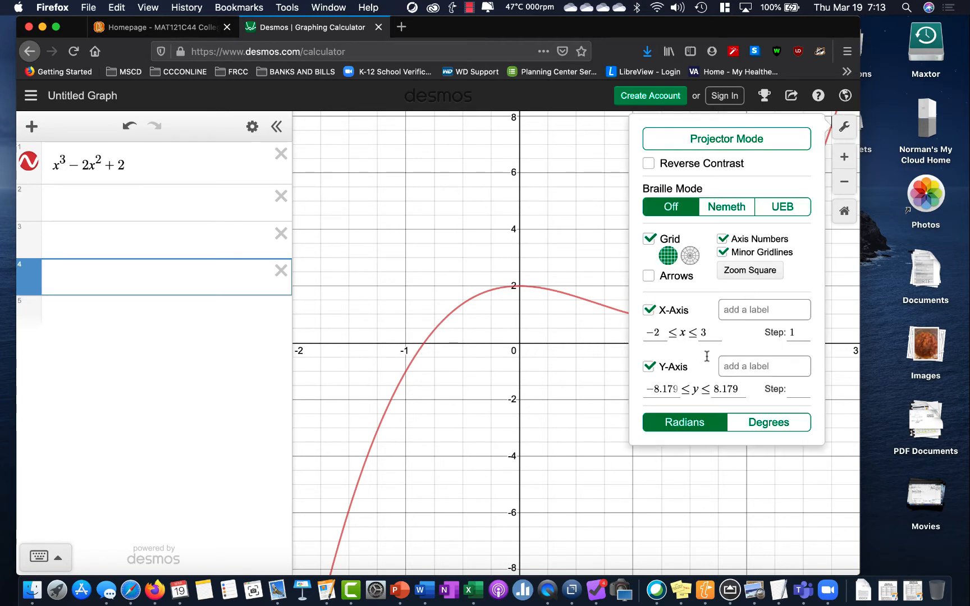
pyautogui.moveTo(679, 388); pyautogui.dragTo(595, 382)
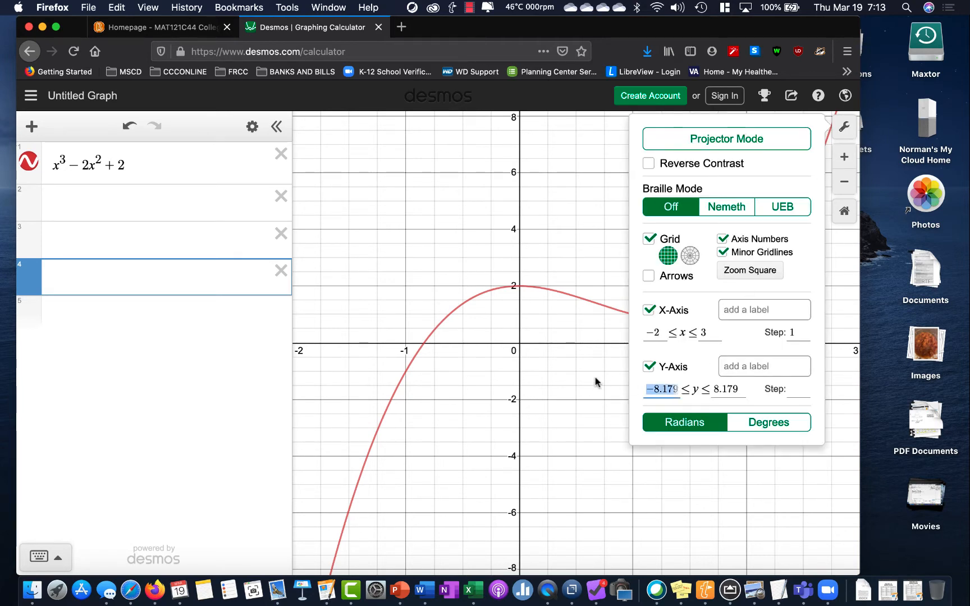
pyautogui.write('-2')
pyautogui.press('Tab')
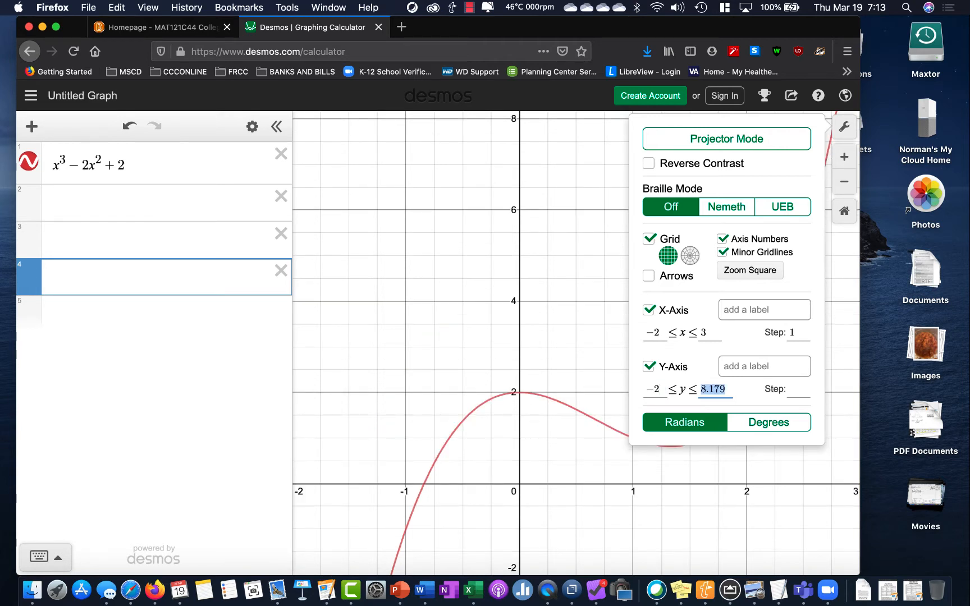
pyautogui.write('4')
pyautogui.press('Tab')
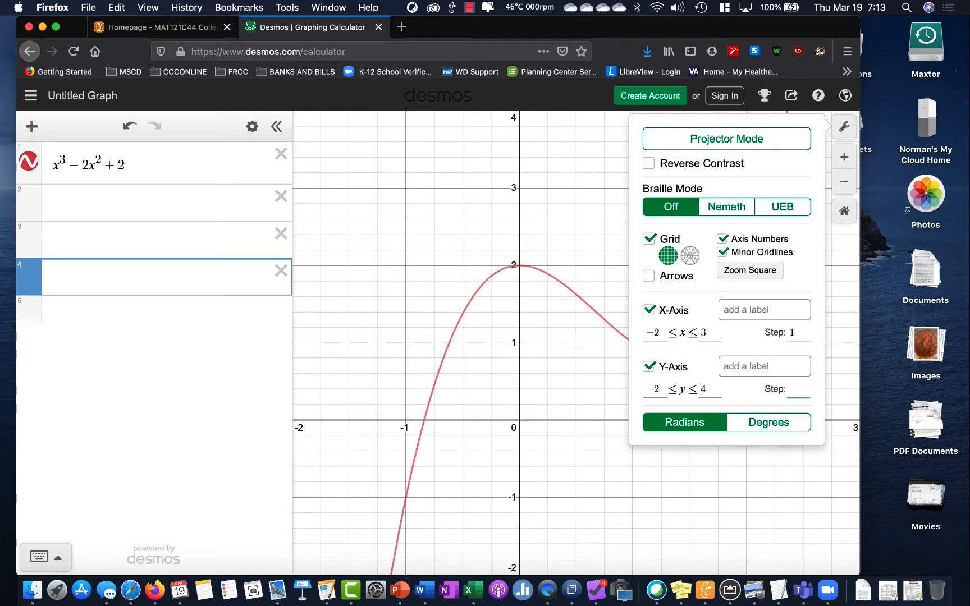
pyautogui.write('1')
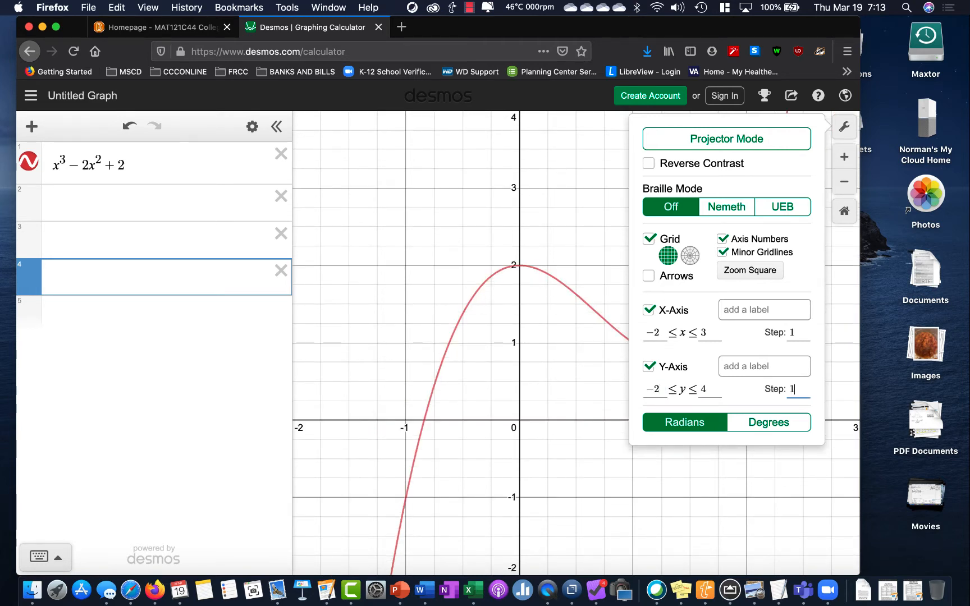
# Label the horizontal axis "x-axis" and the vertical axis "y-axis" in the graph settings
pyautogui.click(750, 307)
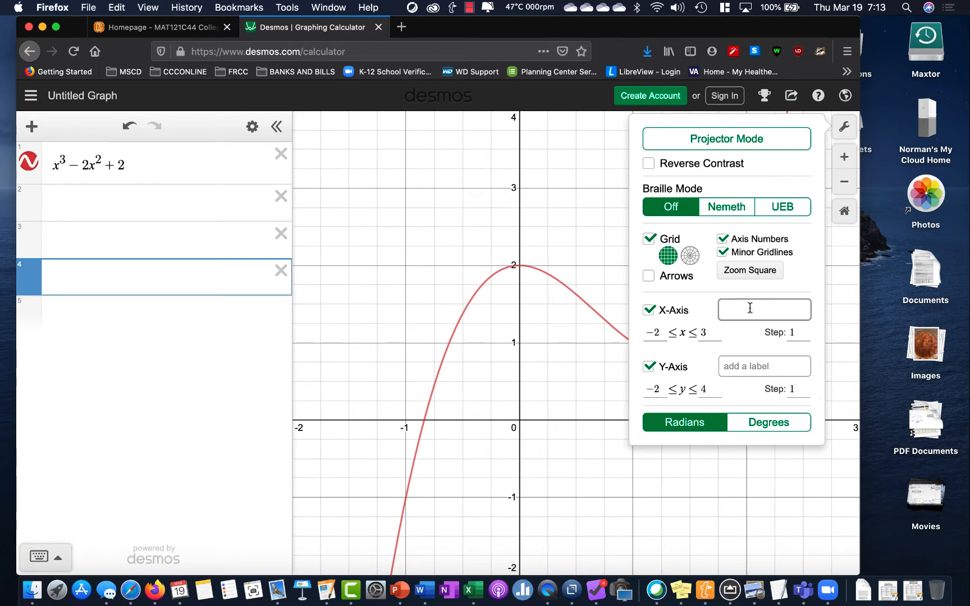
pyautogui.write('x-axis')
pyautogui.press('Tab')
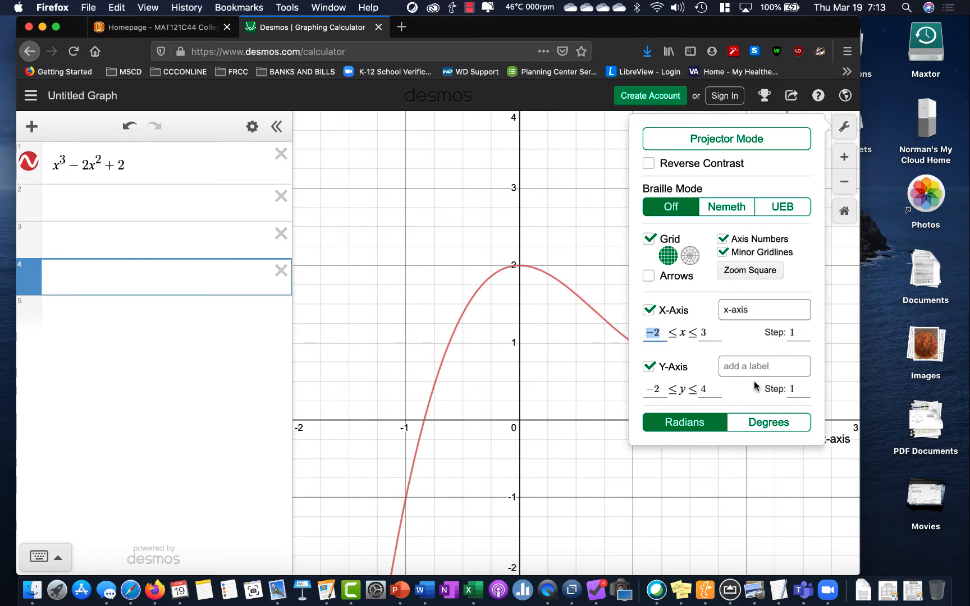
pyautogui.click(762, 367)
pyautogui.write('y')
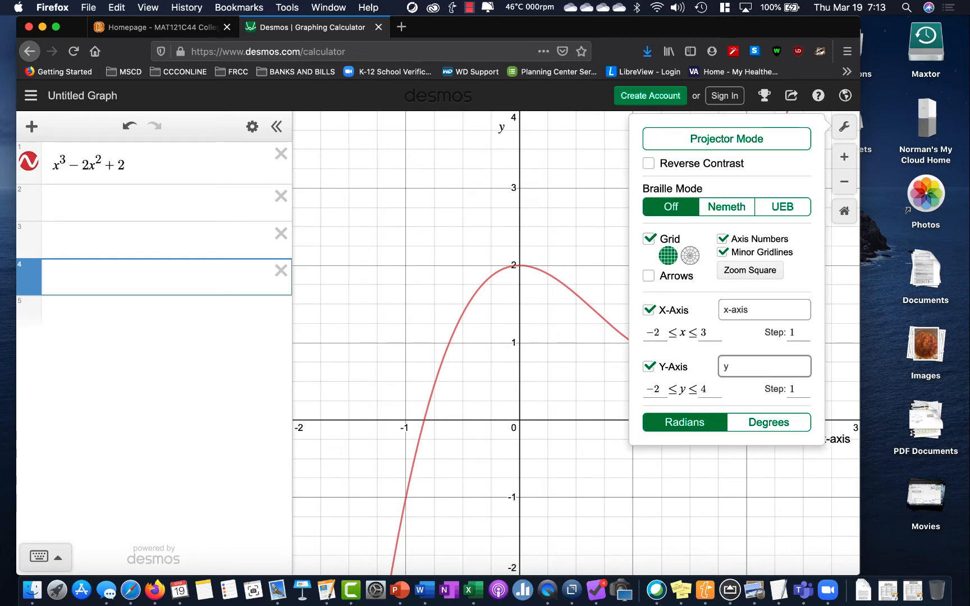
pyautogui.write('-axis')
pyautogui.click(763, 382)
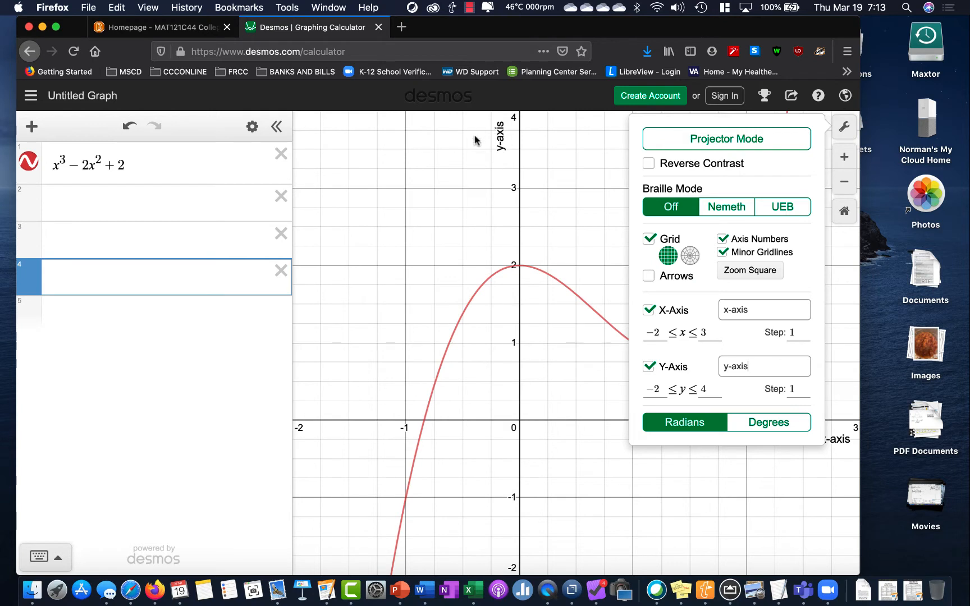
pyautogui.click(849, 135)
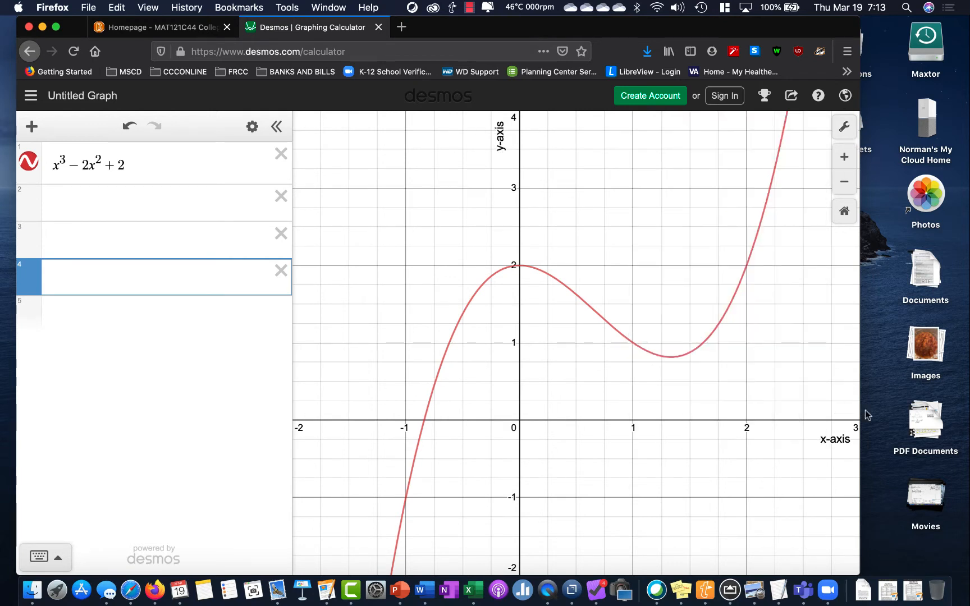
# Turn on arrows at both ends of the graph's axes in the graph settings
pyautogui.click(843, 127)
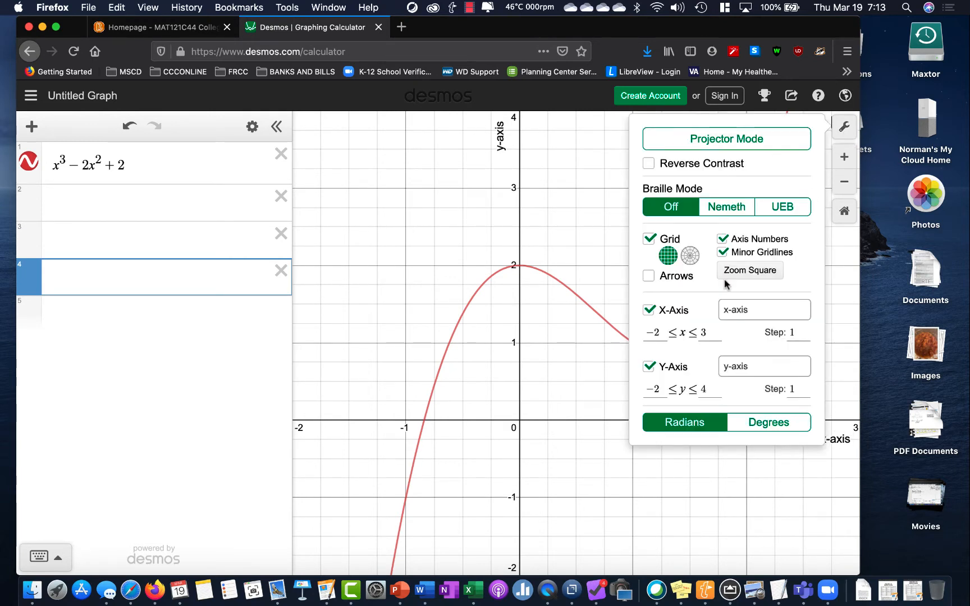
pyautogui.click(648, 277)
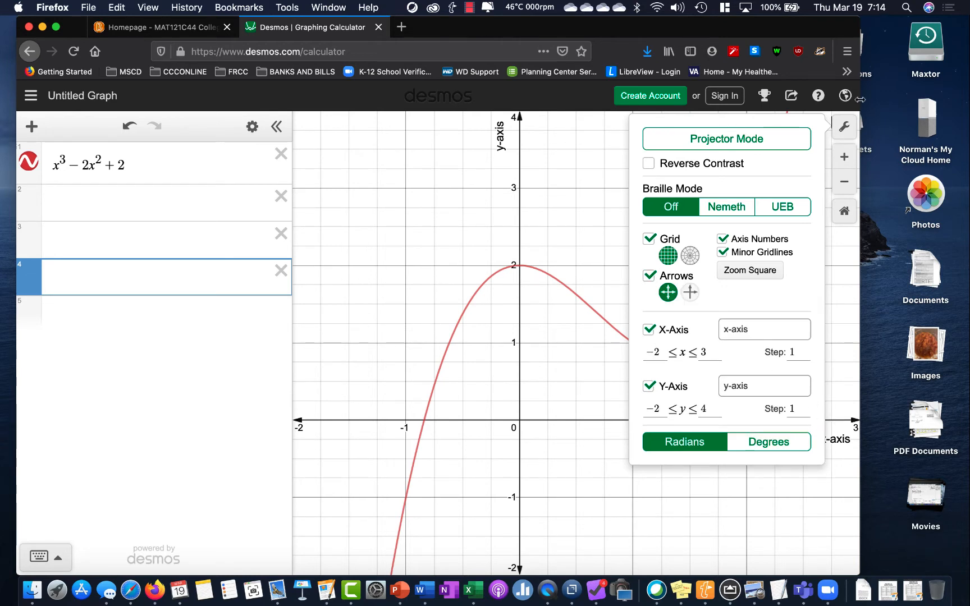
pyautogui.click(843, 128)
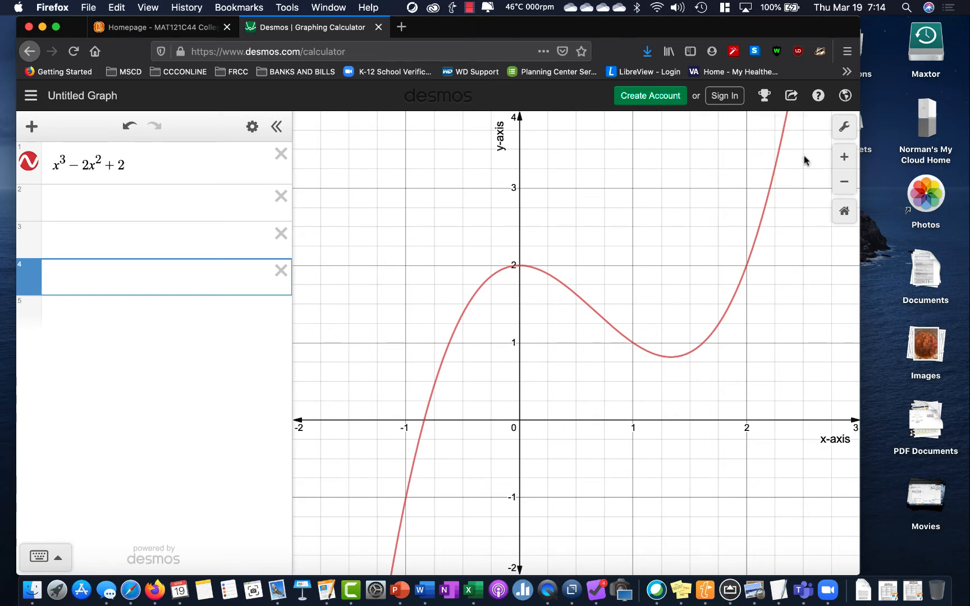
# Start exporting the graph as an image, try the Large Square size, and return it to Medium Square
pyautogui.click(792, 98)
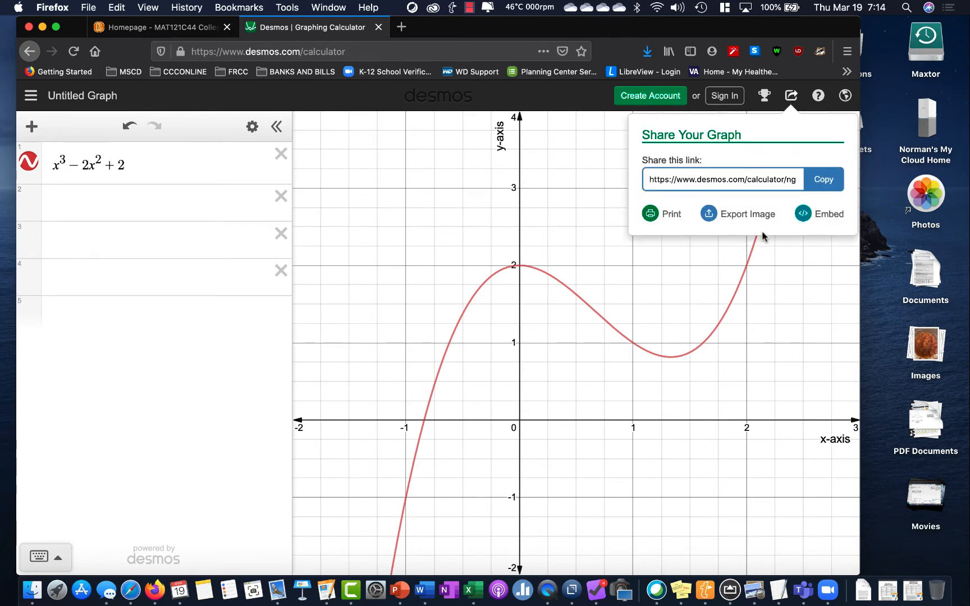
pyautogui.click(742, 216)
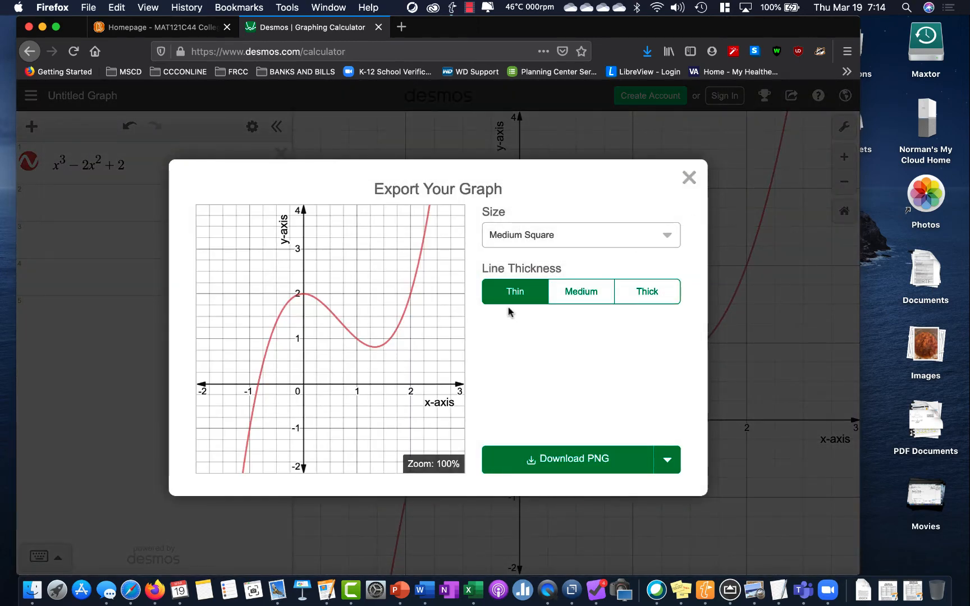
pyautogui.click(667, 241)
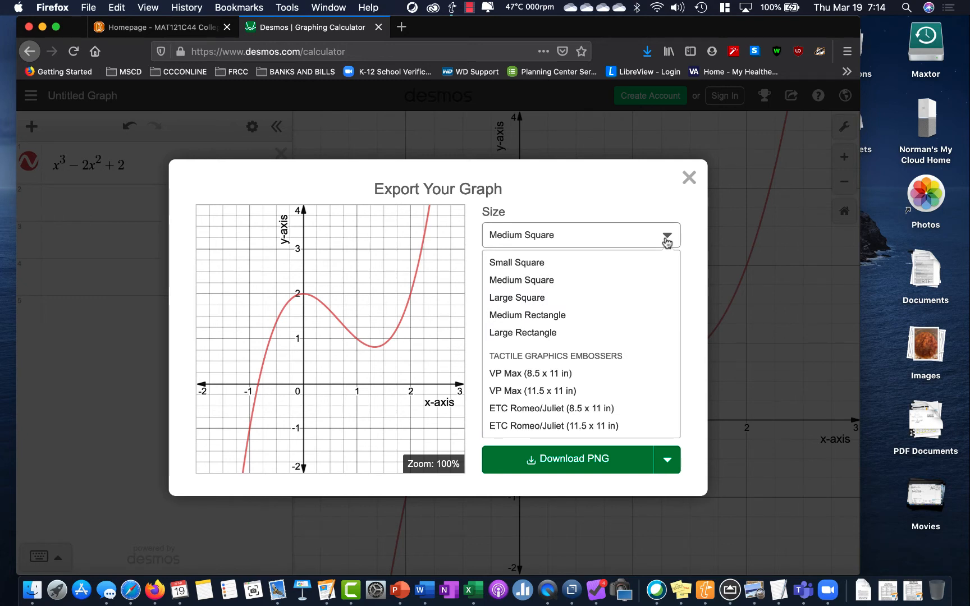
pyautogui.click(667, 240)
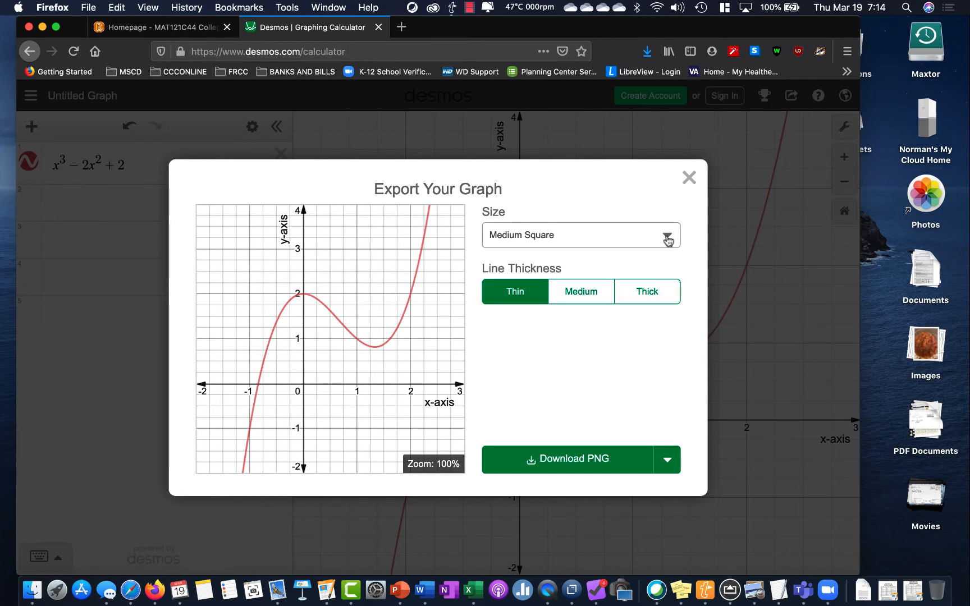
pyautogui.click(667, 237)
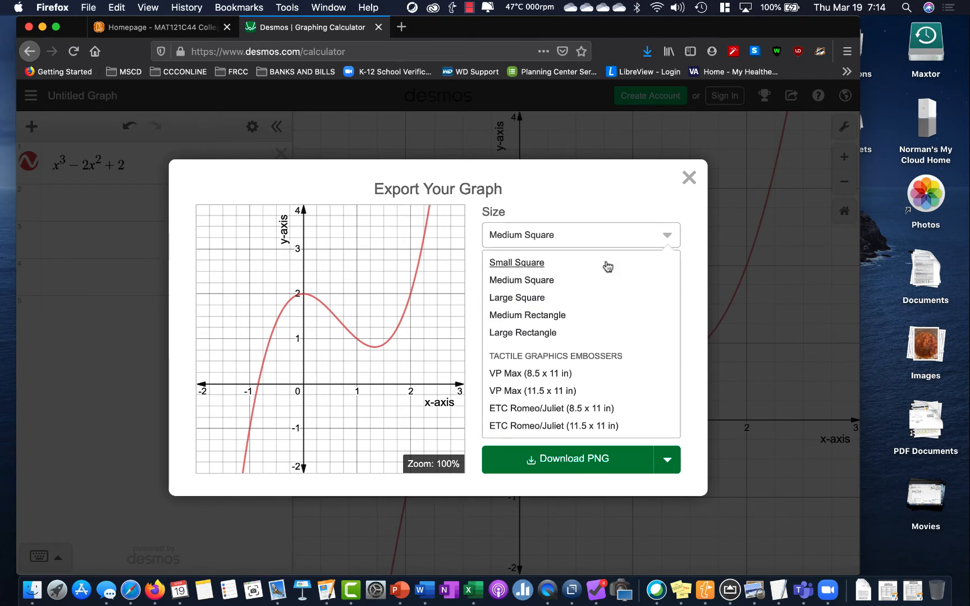
pyautogui.click(528, 300)
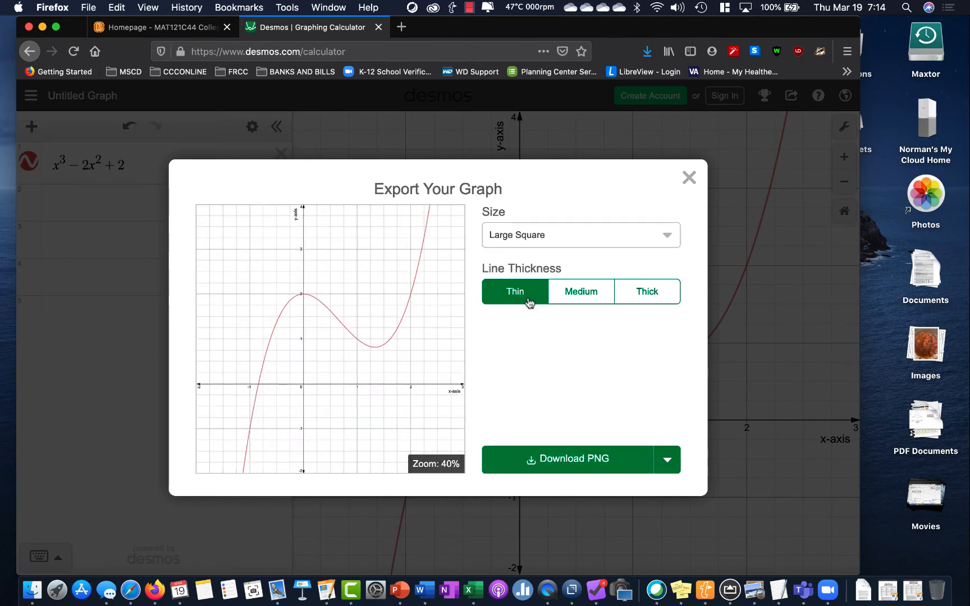
pyautogui.click(669, 234)
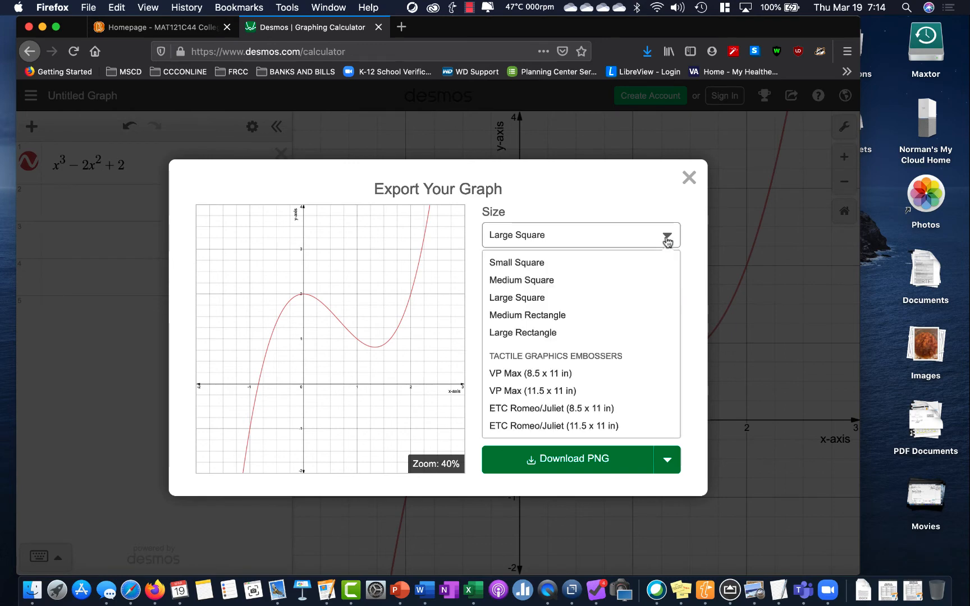
pyautogui.click(542, 281)
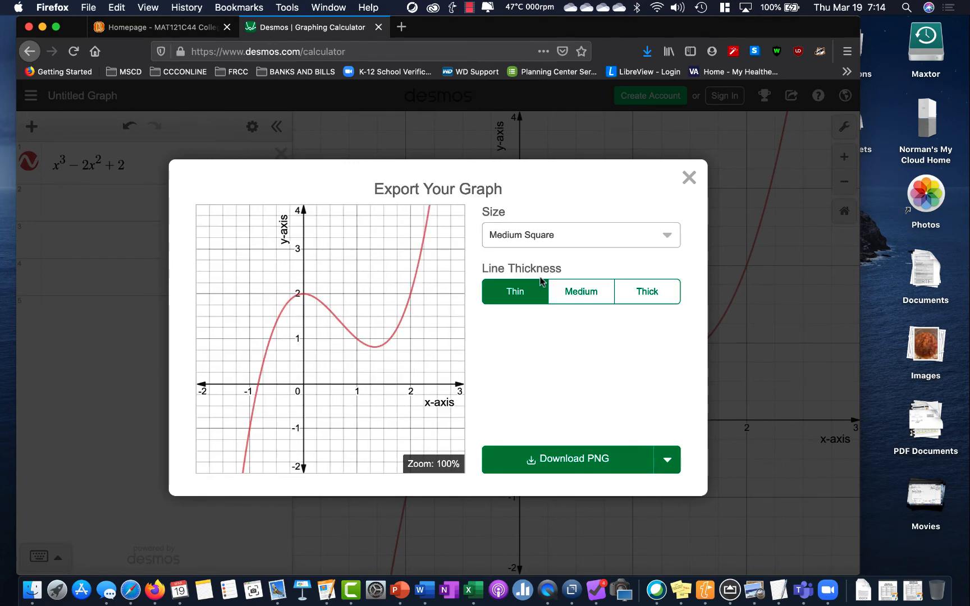
# Try the Medium and Thick export line thicknesses, start the PNG download, and cancel saving desmos-graph.png
pyautogui.click(590, 300)
pyautogui.click(649, 302)
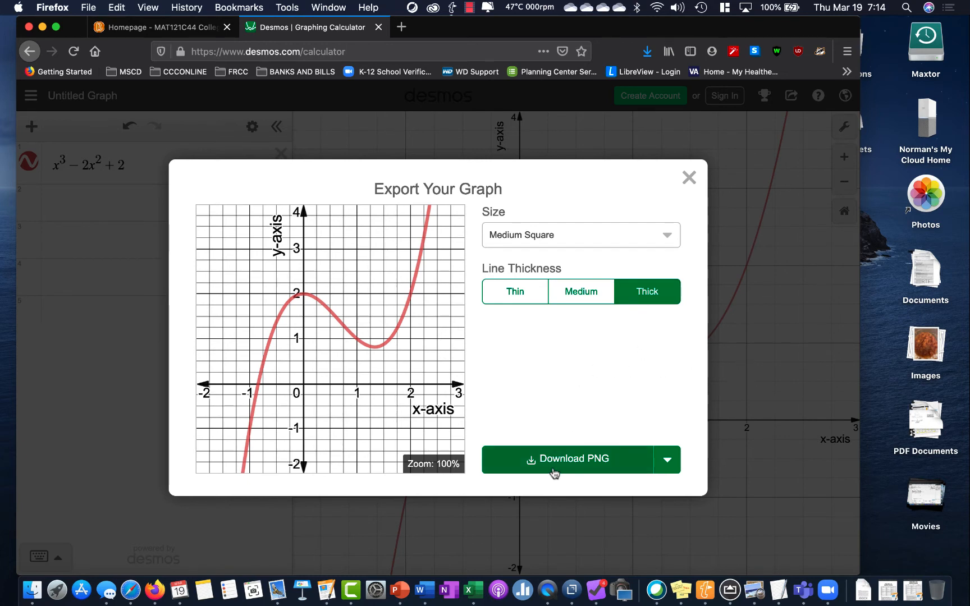
pyautogui.click(575, 466)
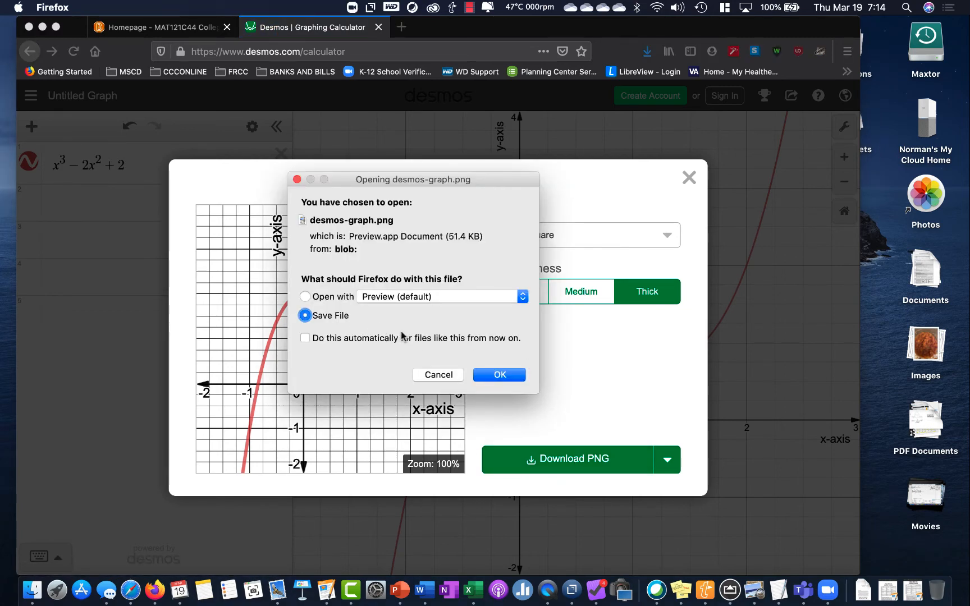
pyautogui.click(508, 378)
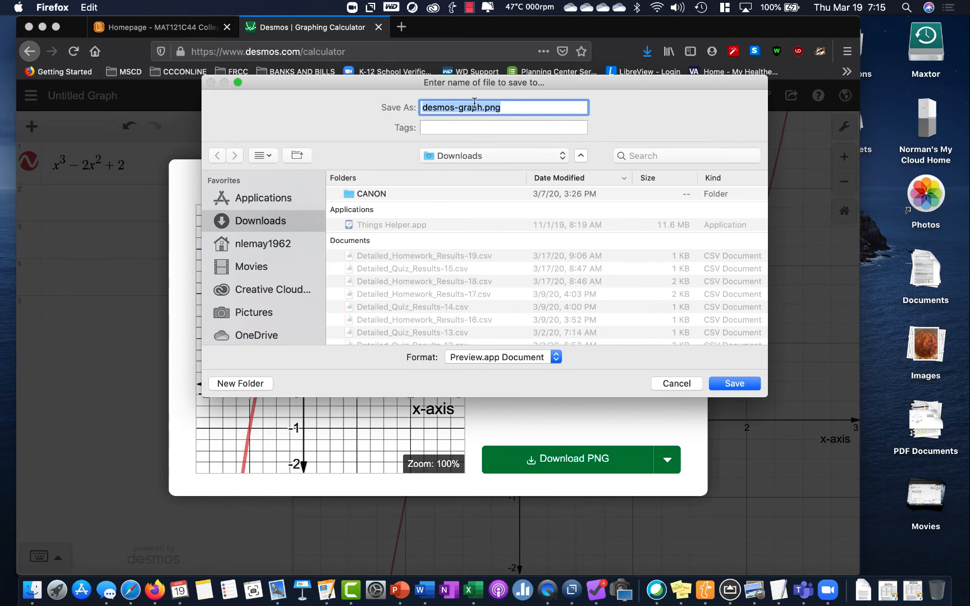
pyautogui.click(677, 384)
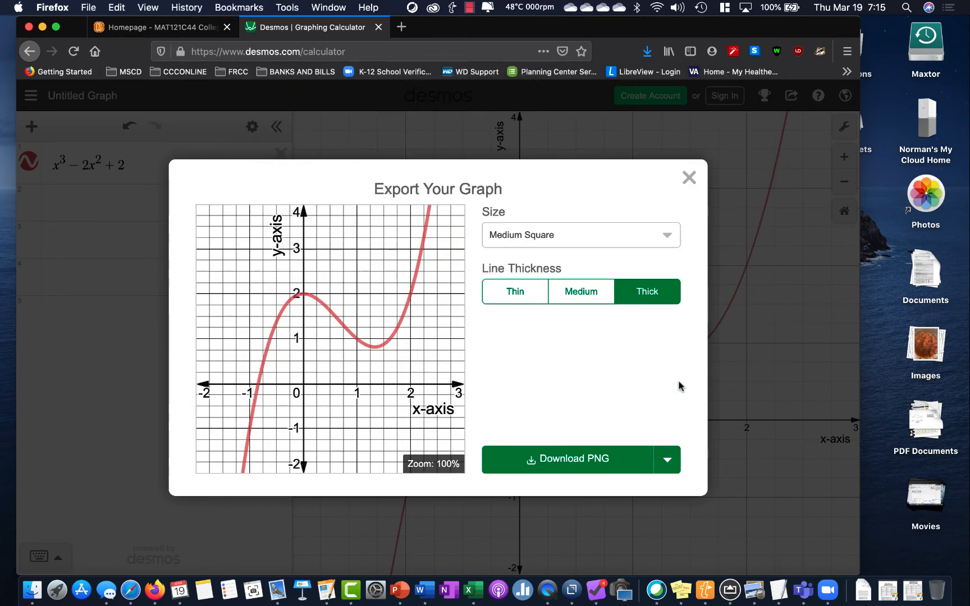
pyautogui.click(689, 179)
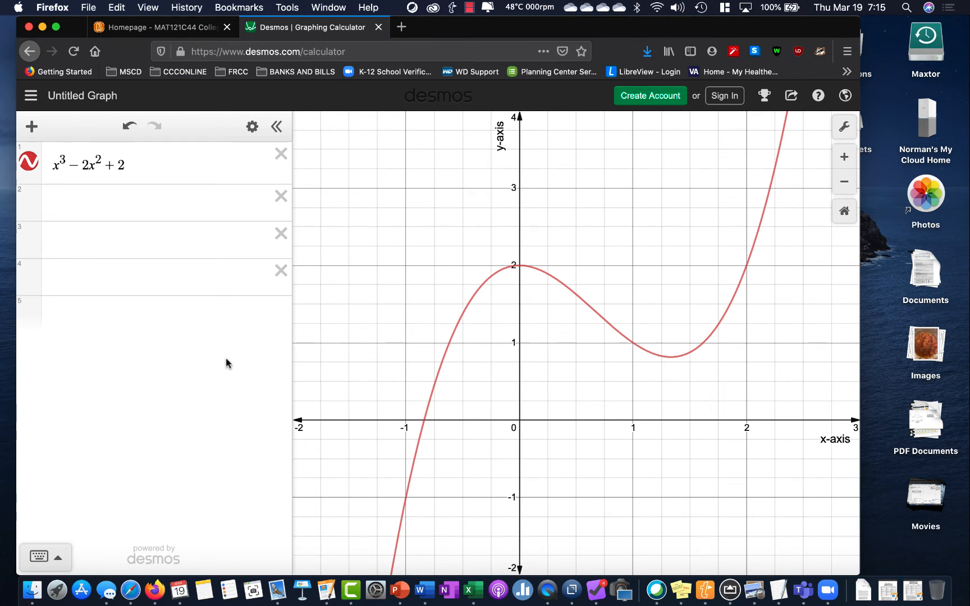
# Hide the expression list to widen the graph, and launch the macOS Screenshot app through Spotlight
pyautogui.click(276, 128)
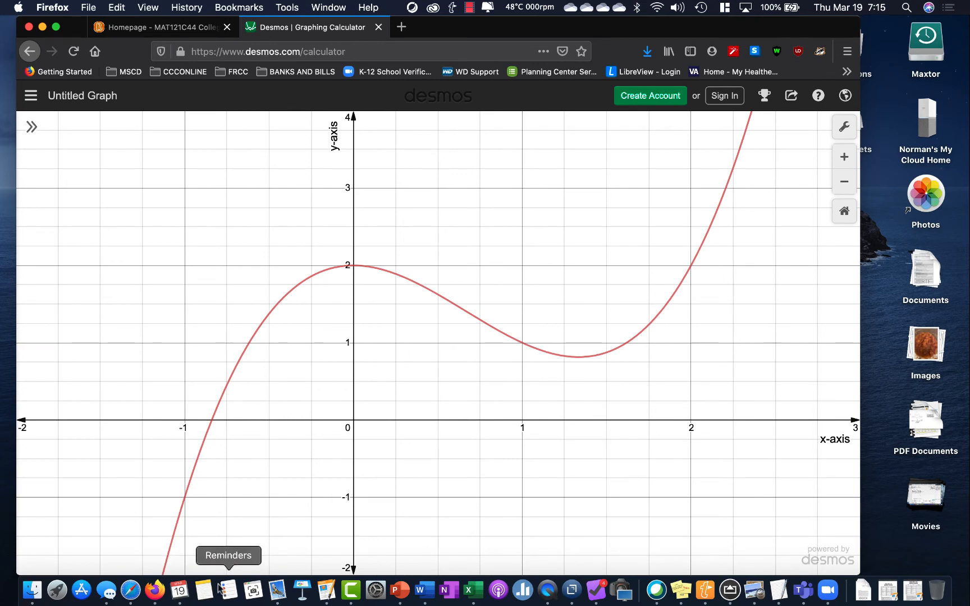
pyautogui.press('super+space')
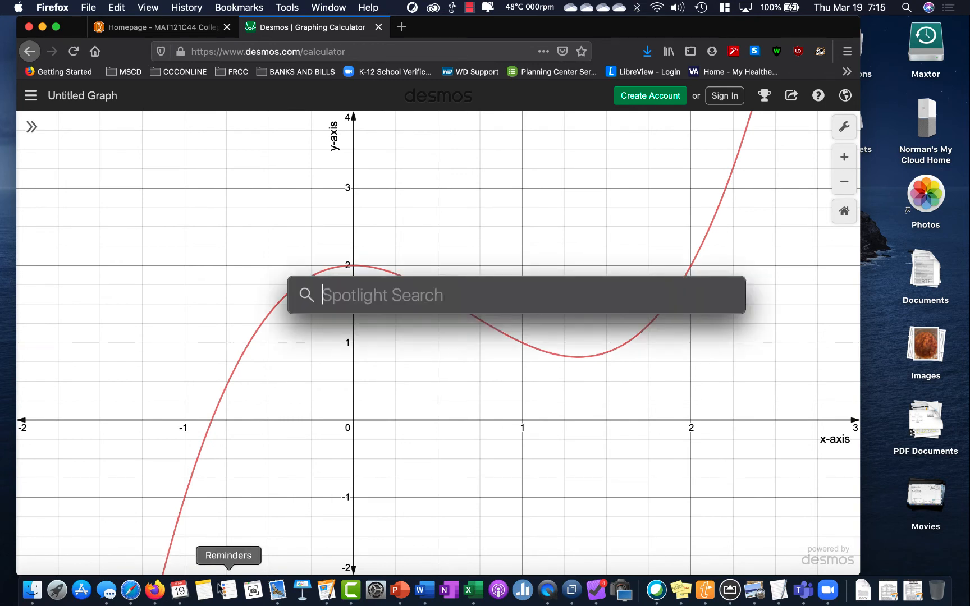
pyautogui.write('scree')
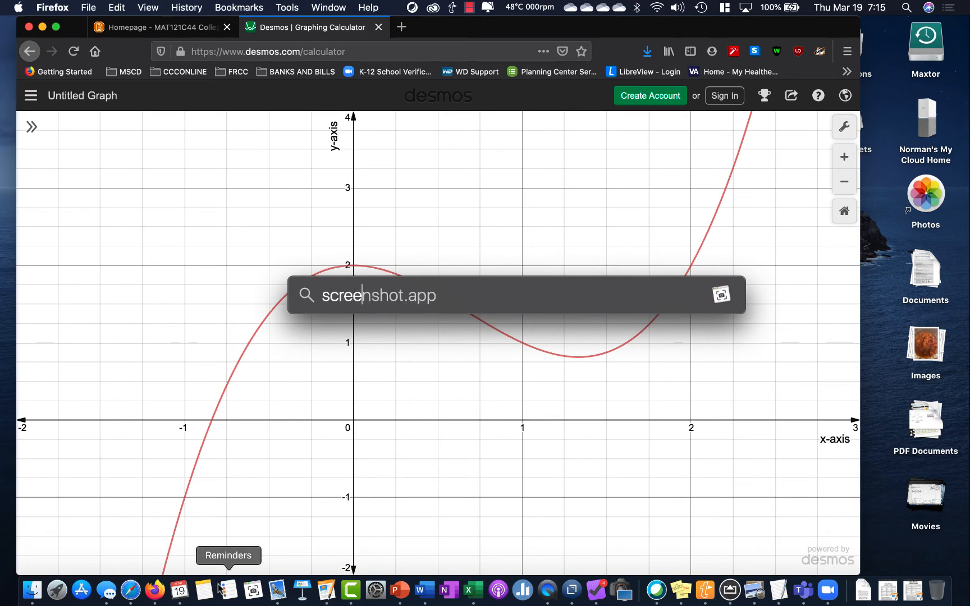
pyautogui.press('Return')
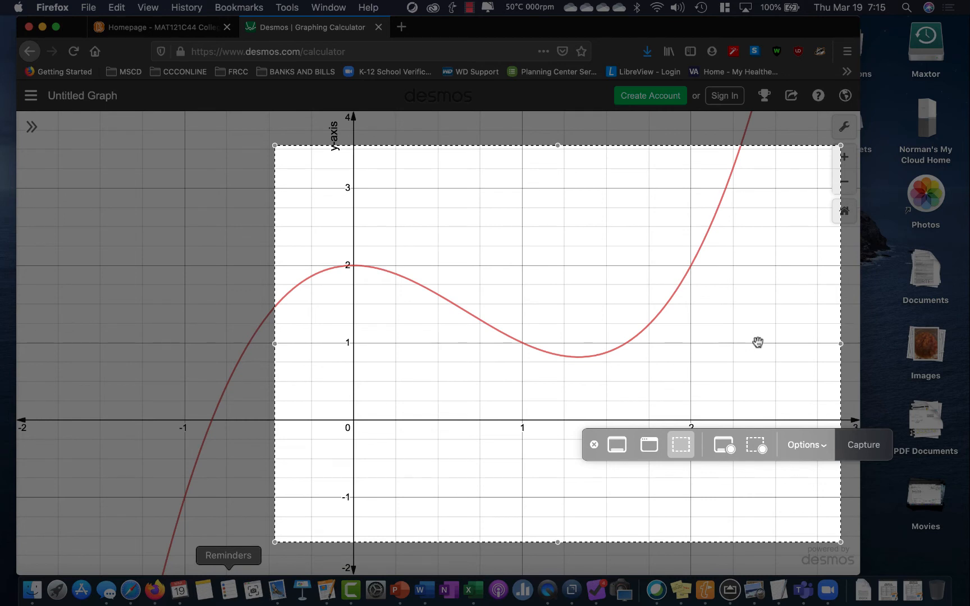
# Frame the curve from about x = -1.25 to 2.35 and y = -0.7 to 3.7, and capture that area to the clipboard
pyautogui.moveTo(758, 343); pyautogui.dragTo(624, 339)
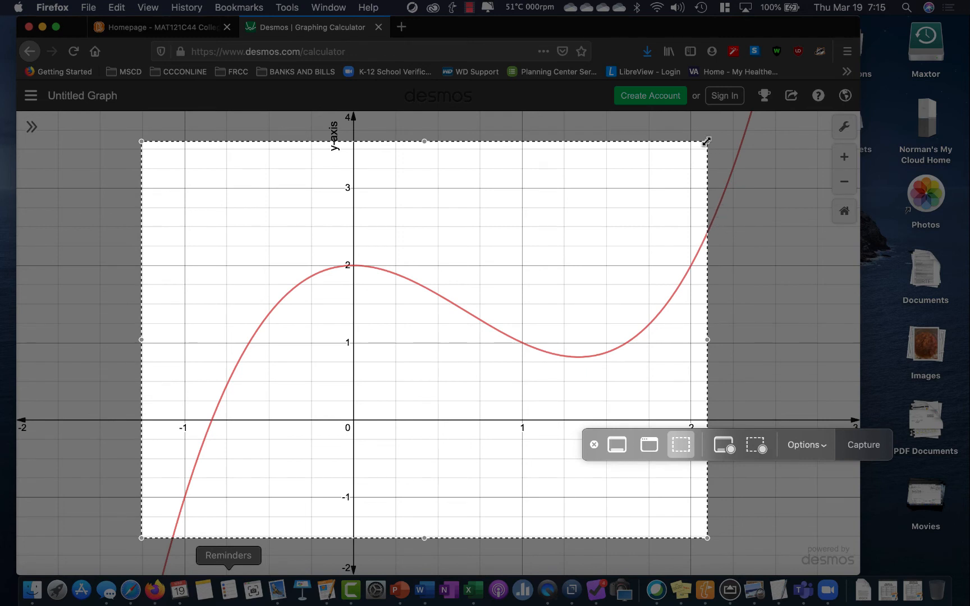
pyautogui.moveTo(706, 142); pyautogui.dragTo(749, 132)
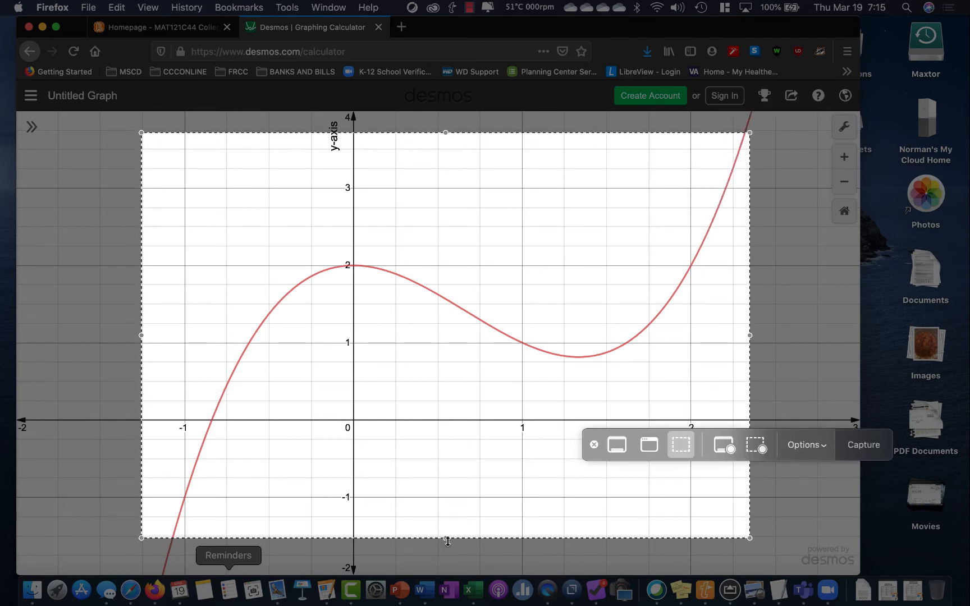
pyautogui.moveTo(445, 538); pyautogui.dragTo(445, 475)
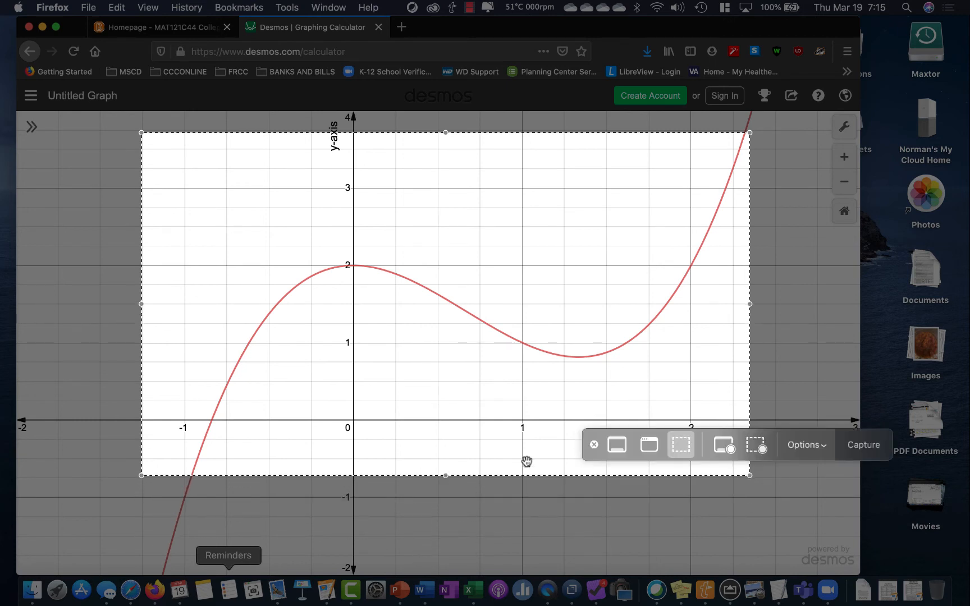
pyautogui.click(821, 448)
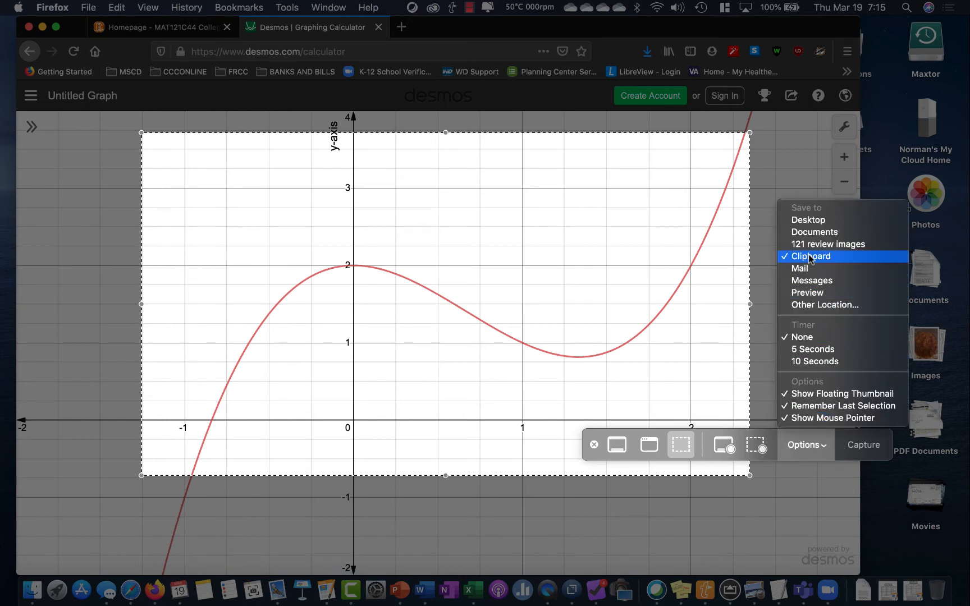
pyautogui.click(889, 529)
pyautogui.click(864, 444)
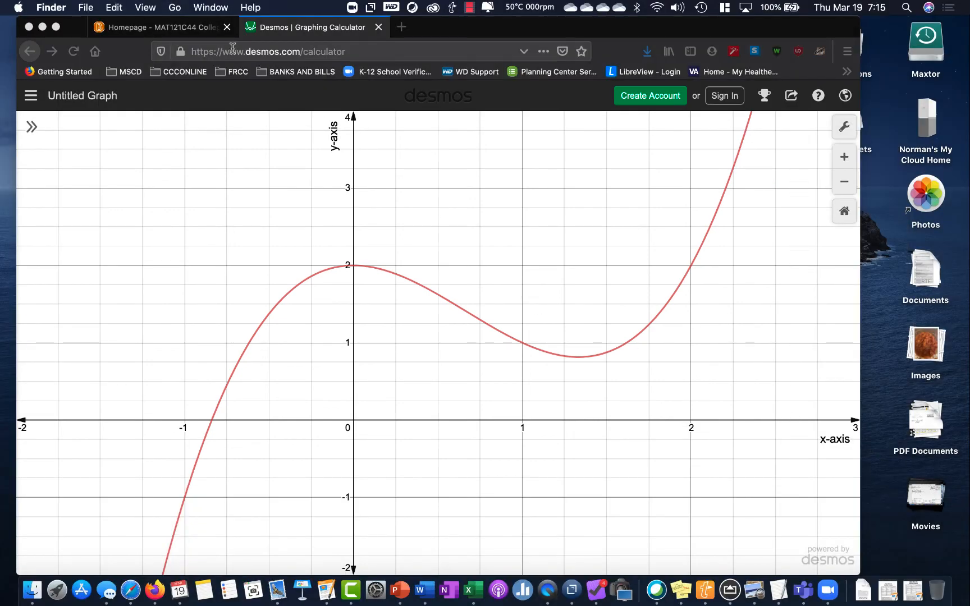
# Switch to the MAT121C44 College Algebra course page and open the Virtual Cafe topic in its discussions
pyautogui.click(164, 32)
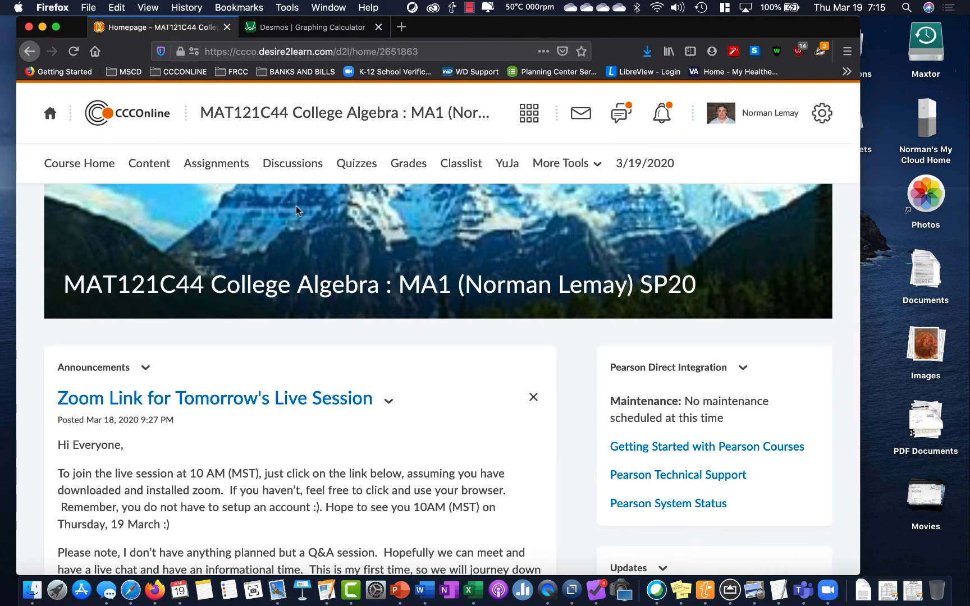
pyautogui.click(291, 168)
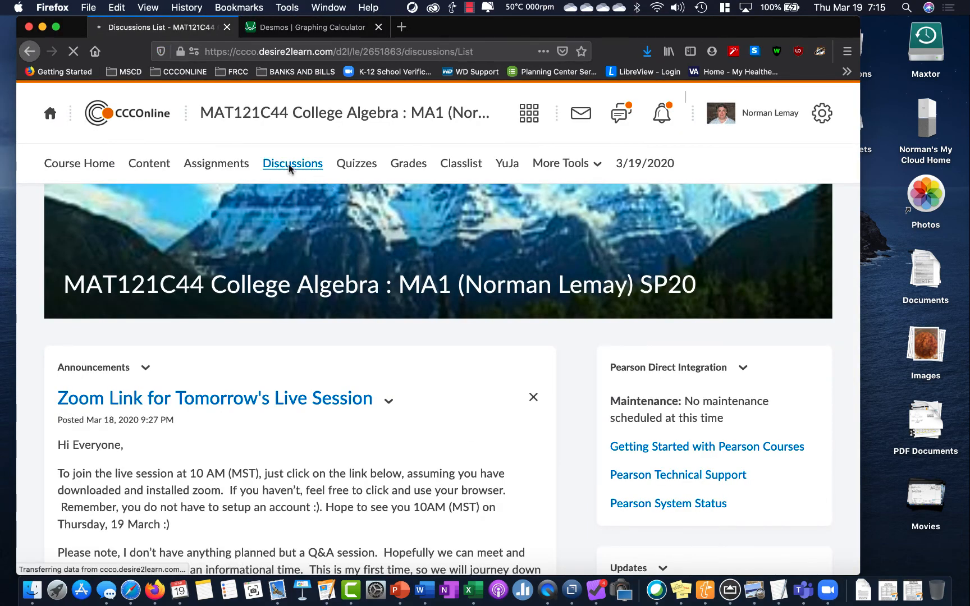
pyautogui.scroll(-5, 324, 354)
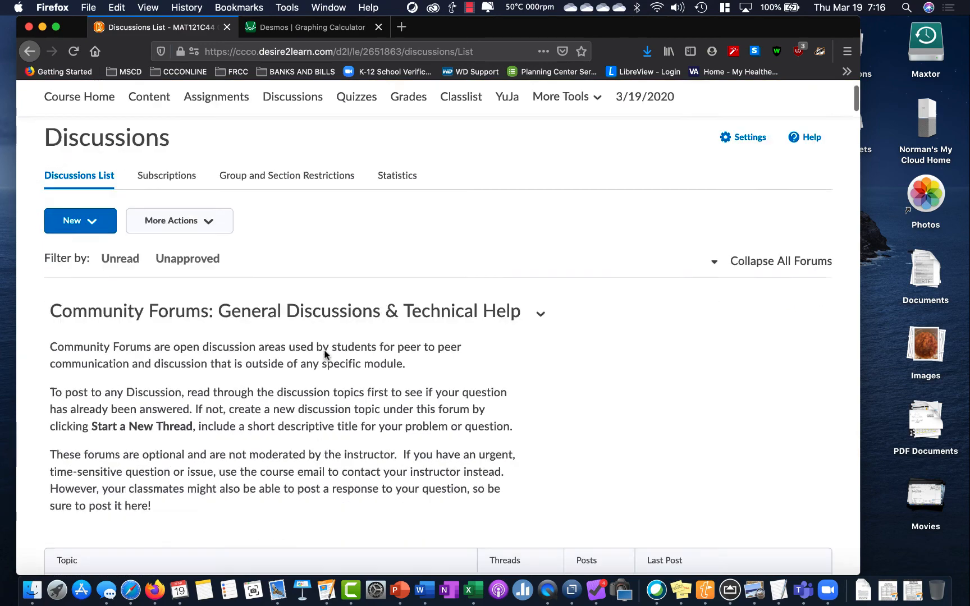
pyautogui.scroll(-5, 324, 354)
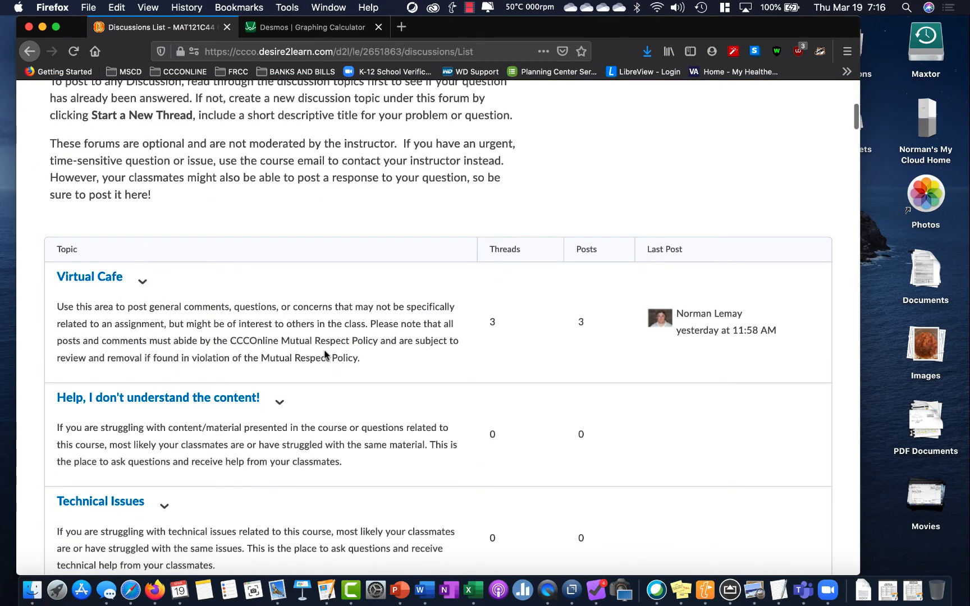
pyautogui.click(92, 280)
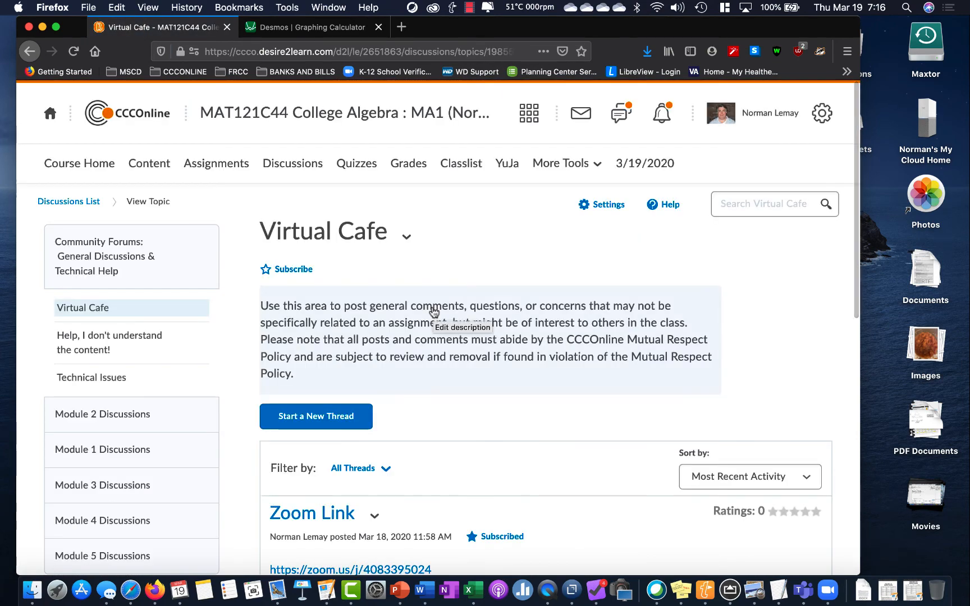
# Start a new Virtual Cafe thread with the subject "Title my graph", and enlarge the message box downward
pyautogui.click(324, 417)
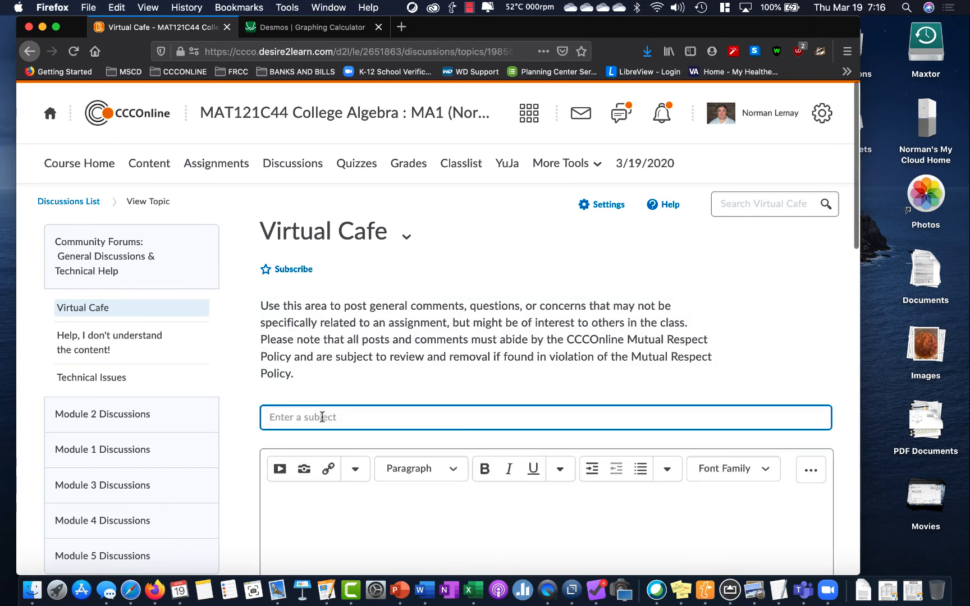
pyautogui.write('Ti')
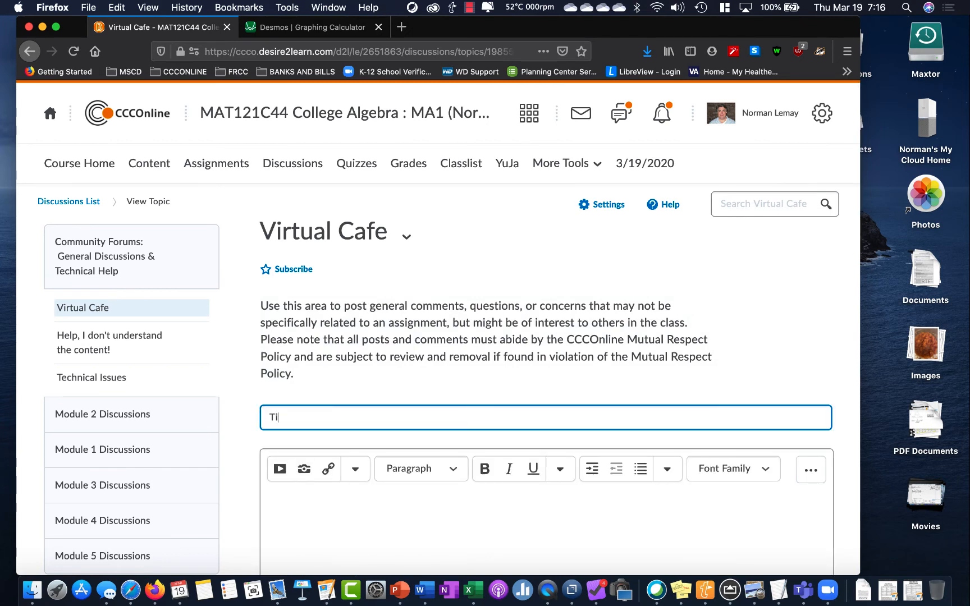
pyautogui.write('tle my graph')
pyautogui.scroll(-5, 677, 520)
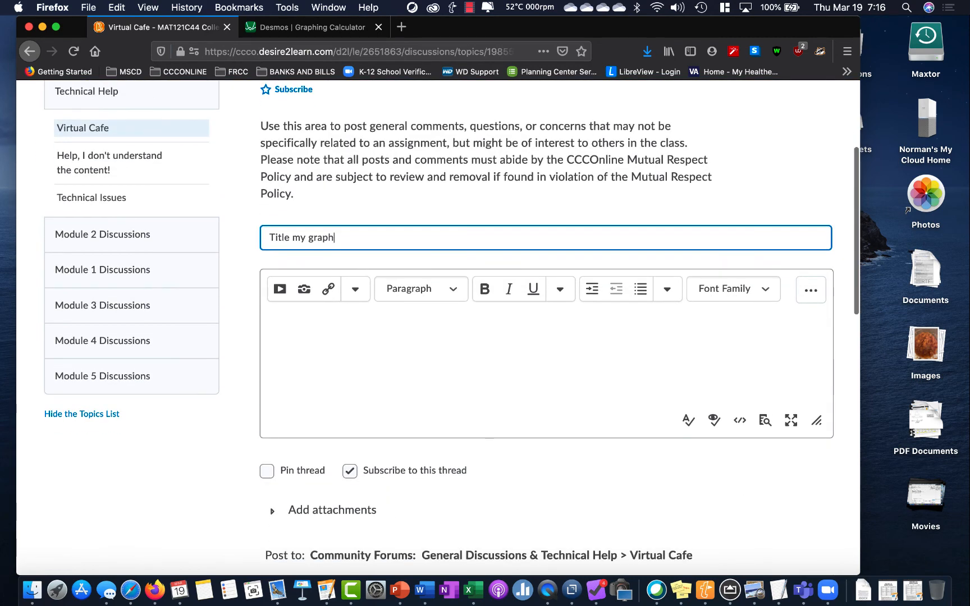
pyautogui.scroll(-2, 677, 520)
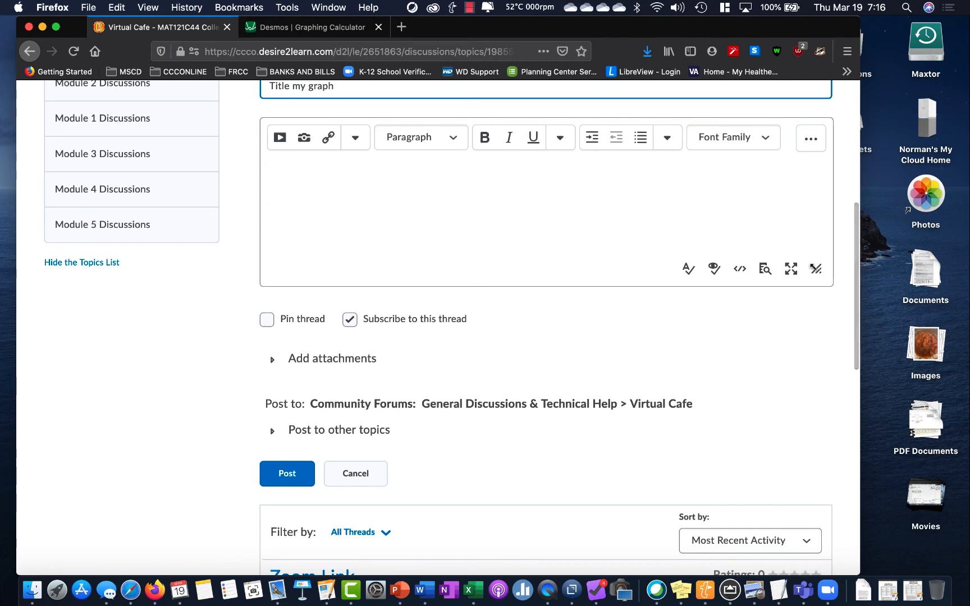
pyautogui.moveTo(814, 268); pyautogui.dragTo(791, 559)
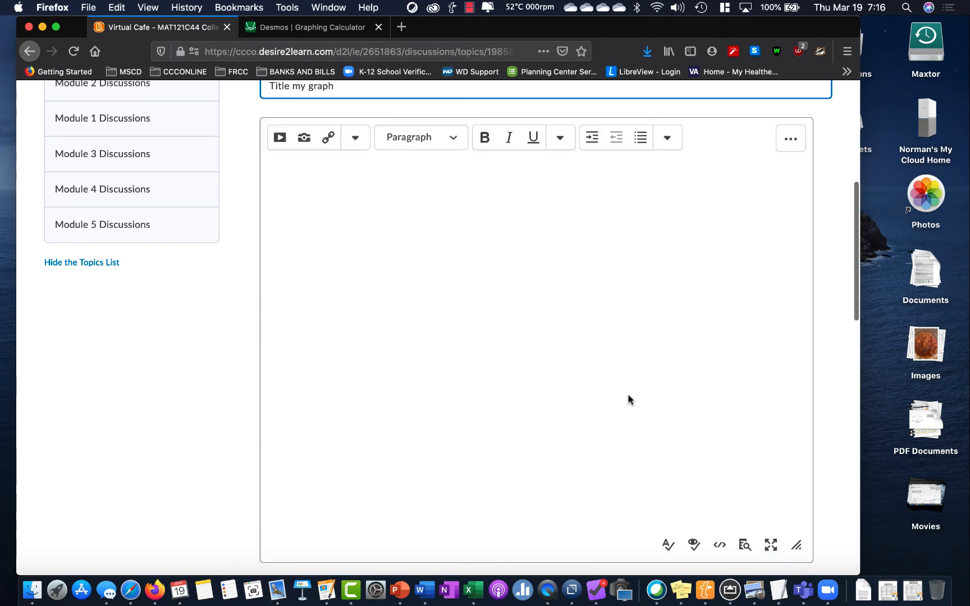
# Write "here's my graph:" in the thread's message and paste the captured graph image below it
pyautogui.click(388, 247)
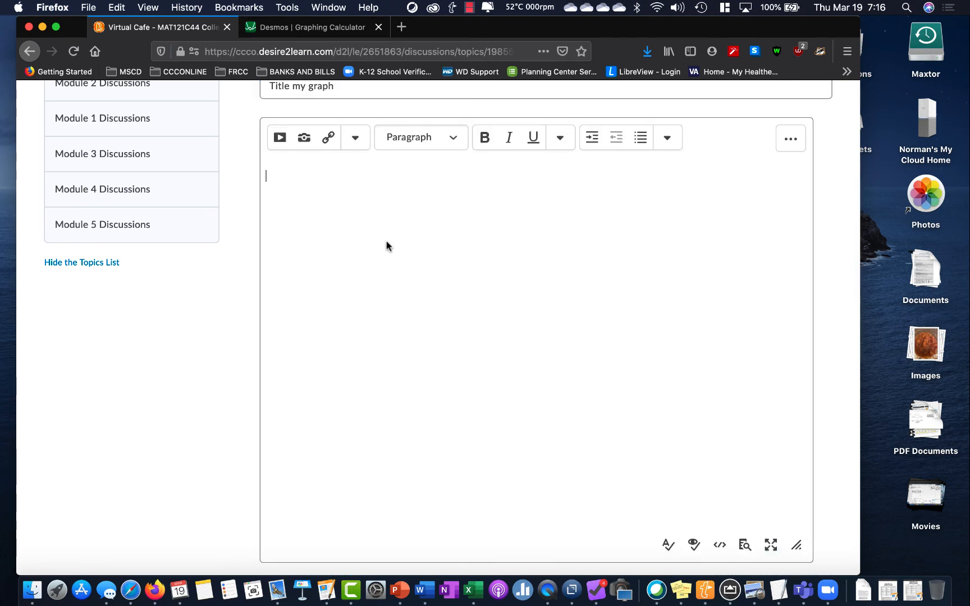
pyautogui.write("here's my graph:")
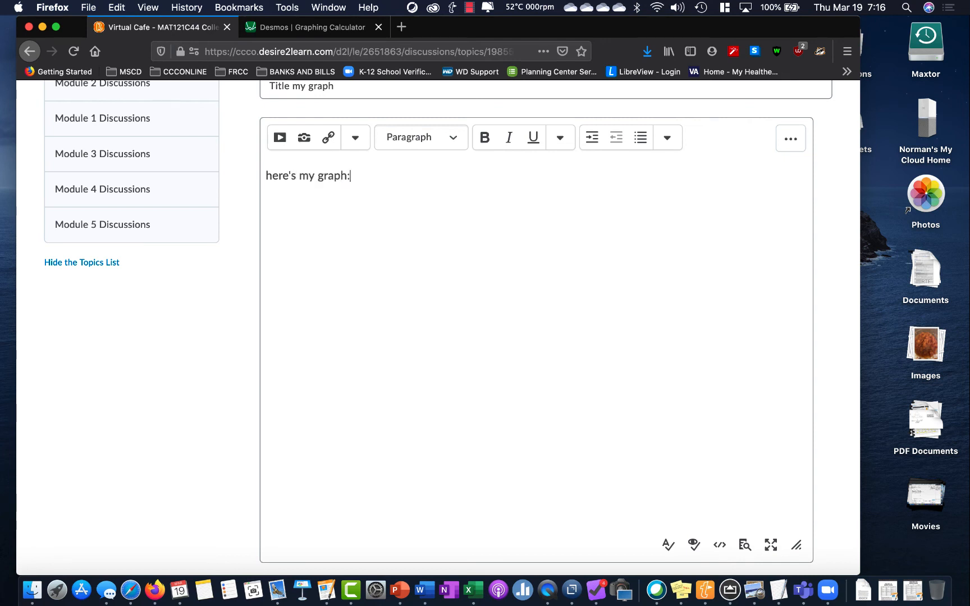
pyautogui.press('super+v')
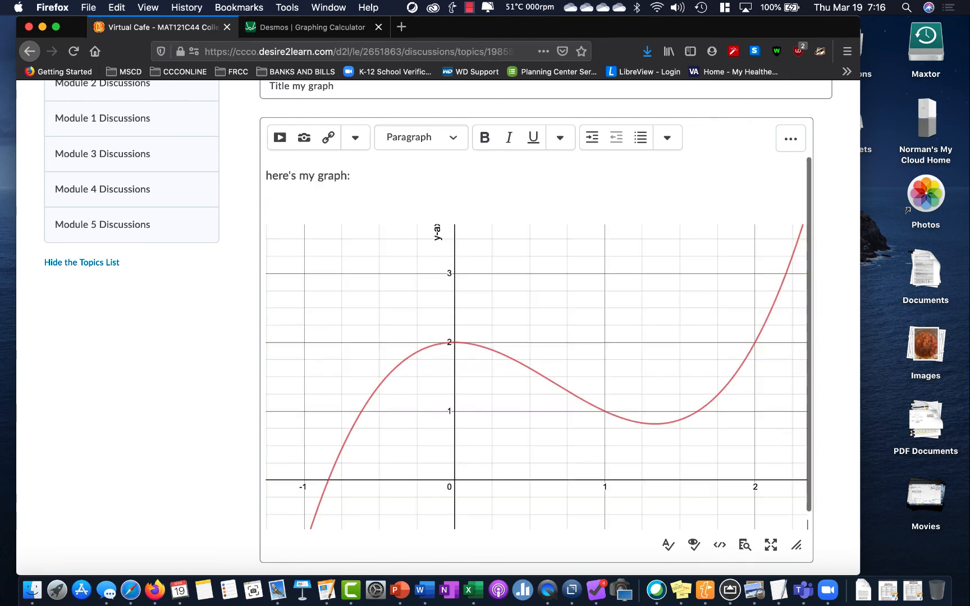
# Shrink the pasted graph image proportionally to about 60% of the message box's width, and deselect it
pyautogui.click(647, 323)
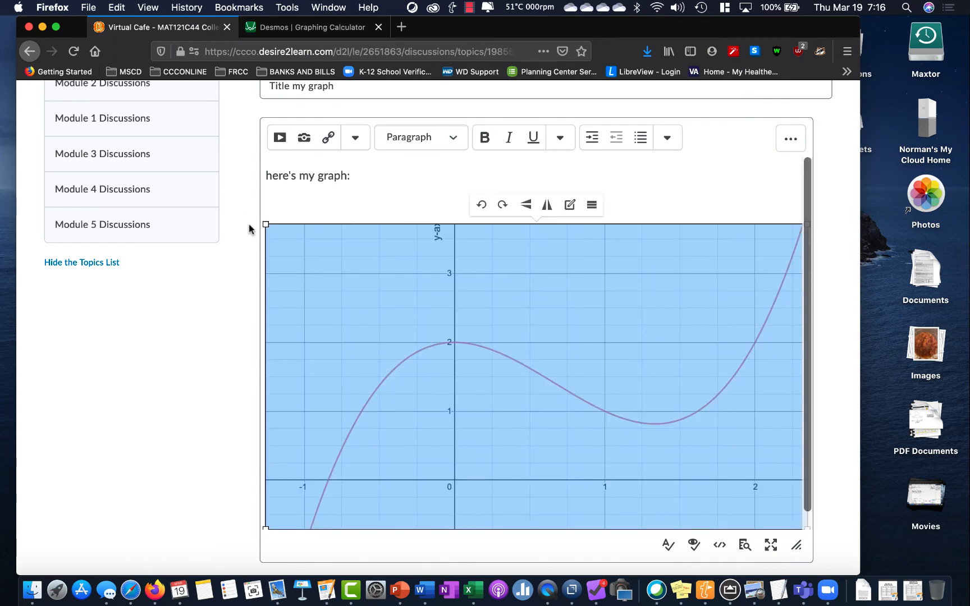
pyautogui.moveTo(265, 225); pyautogui.dragTo(433, 322)
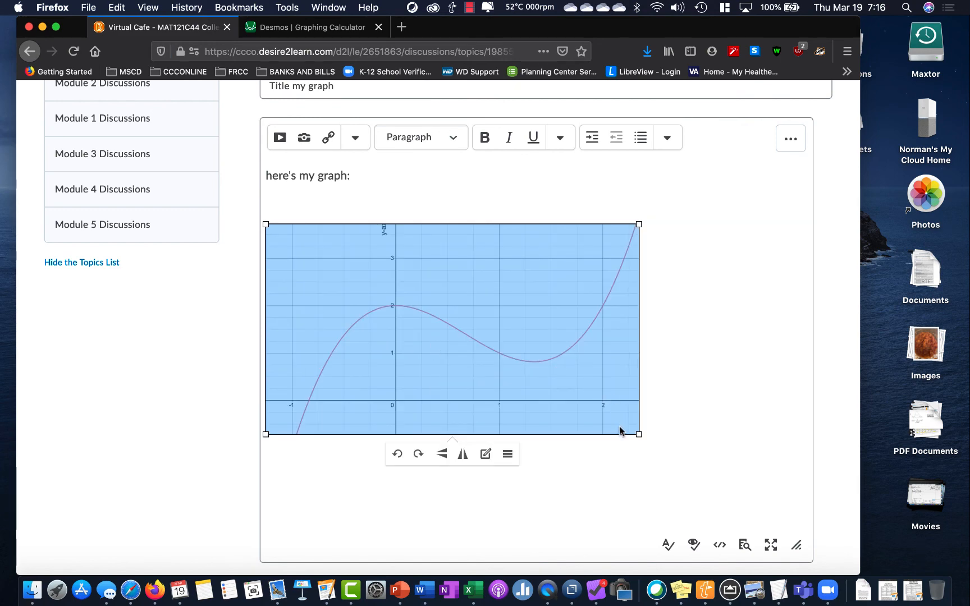
pyautogui.moveTo(640, 434); pyautogui.dragTo(599, 402)
pyautogui.click(684, 418)
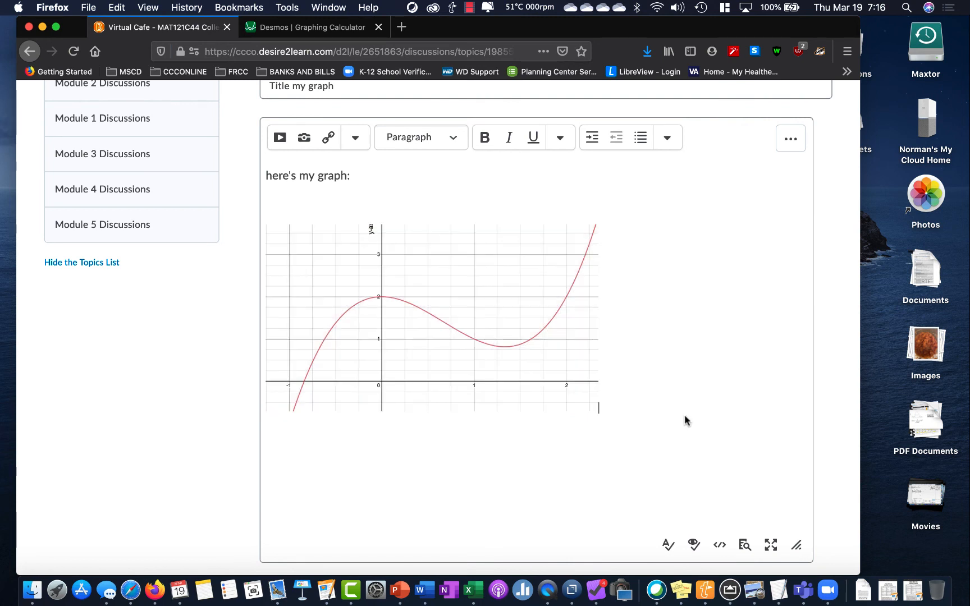